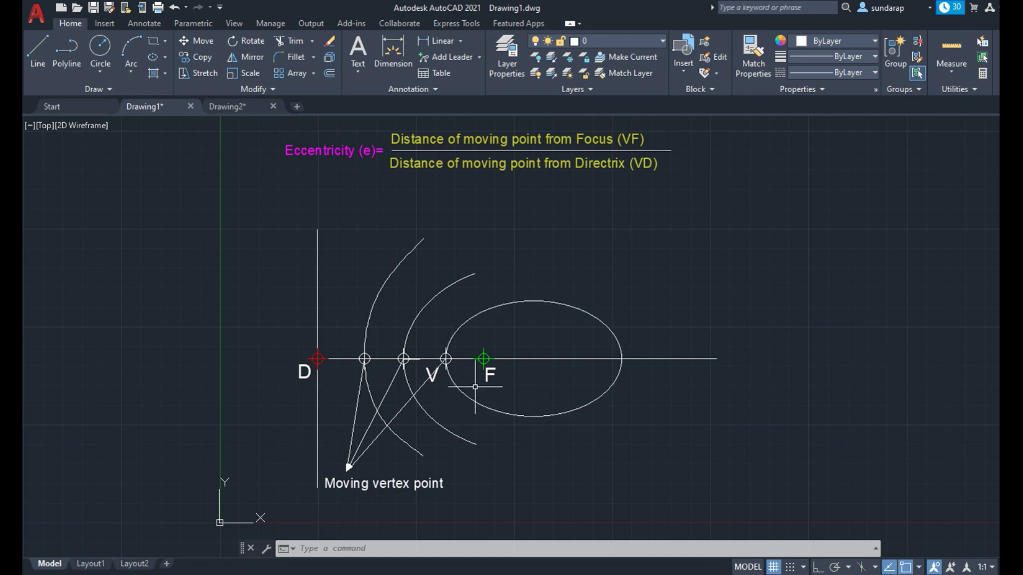
In Drawing2, draw a 100-unit vertical directrix line
{"action": "mouse_move", "coordinate": [468, 397]}
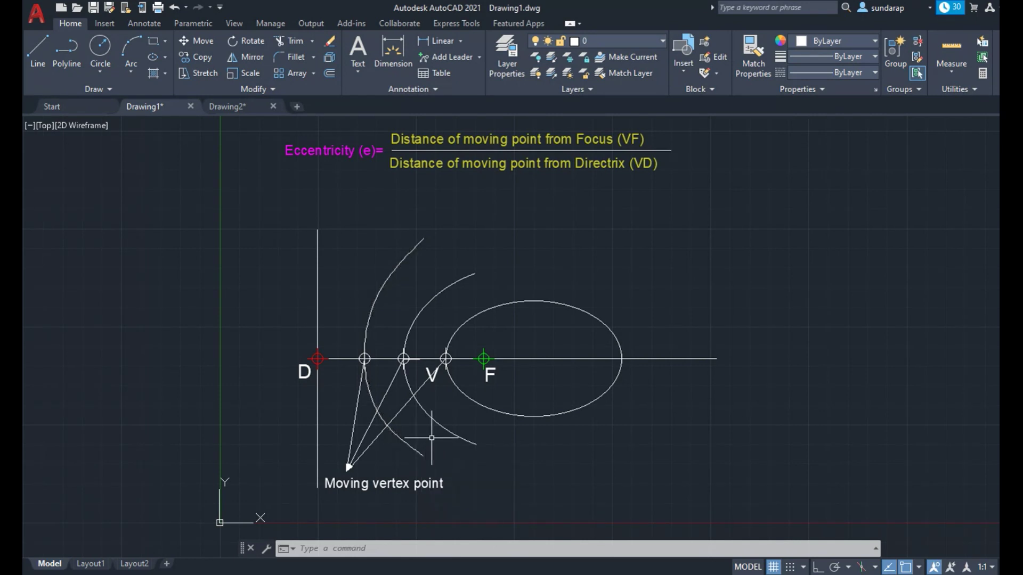
{"action": "key", "text": "Escape"}
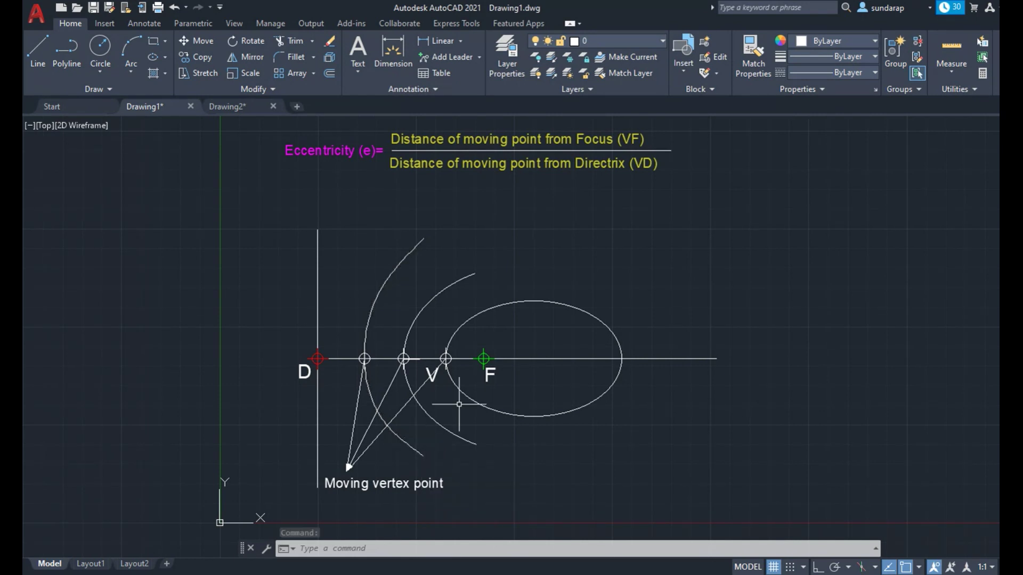
{"action": "left_click", "coordinate": [233, 108]}
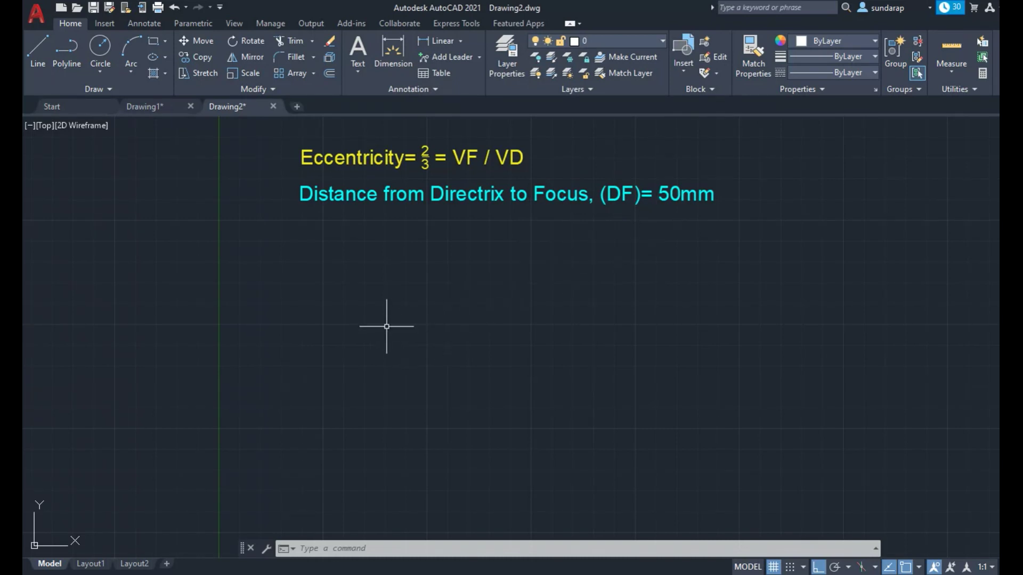
{"action": "scroll", "coordinate": [388, 326], "scroll_direction": "down", "scroll_amount": 2}
{"action": "mouse_move", "coordinate": [352, 268]}
{"action": "left_mouse_down"}
{"action": "mouse_move", "coordinate": [322, 248]}
{"action": "mouse_move", "coordinate": [306, 271]}
{"action": "left_mouse_up"}
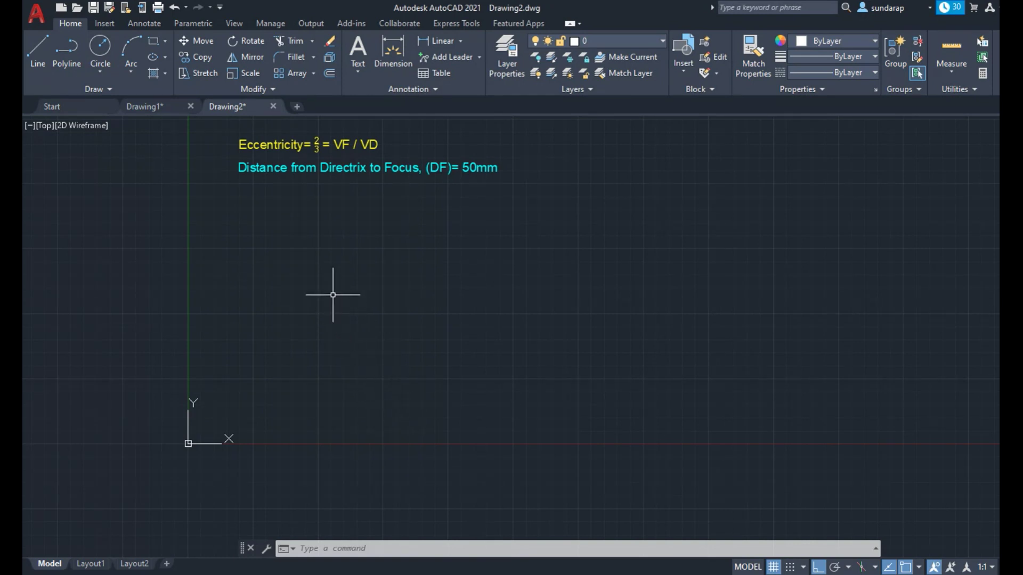
{"action": "left_click", "coordinate": [29, 54]}
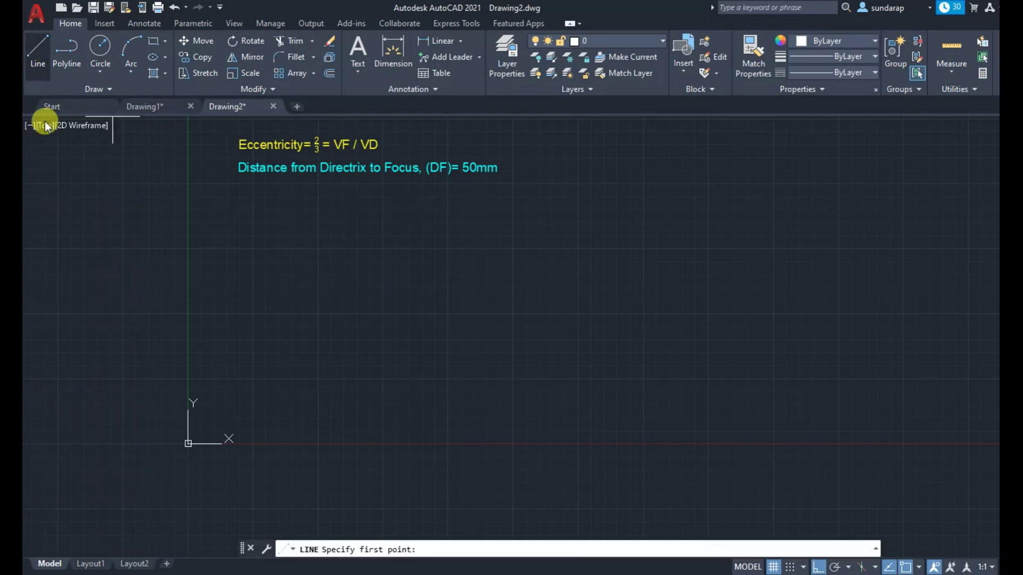
{"action": "left_click", "coordinate": [317, 241]}
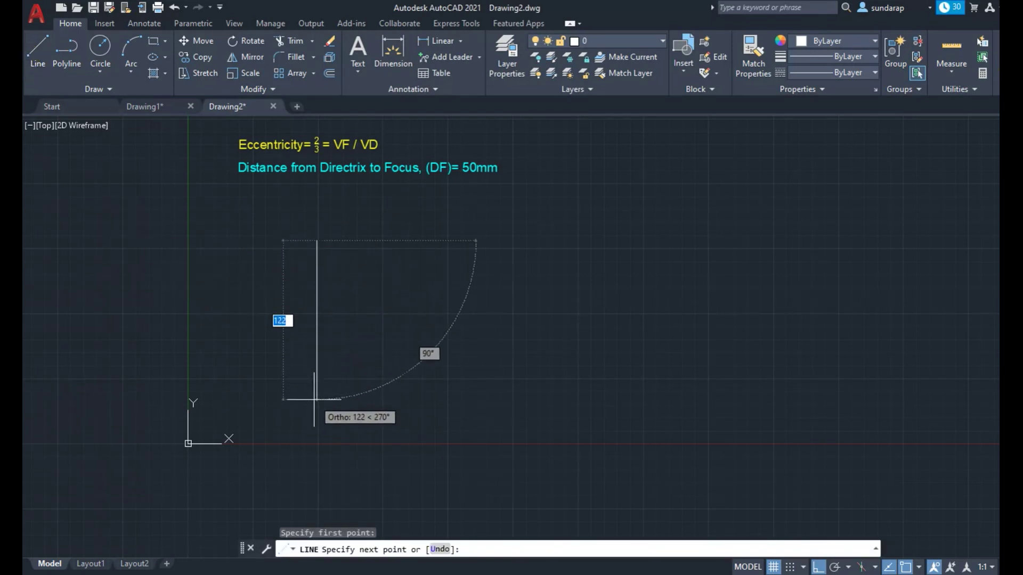
{"action": "type", "text": "100"}
{"action": "key", "text": "Return"}
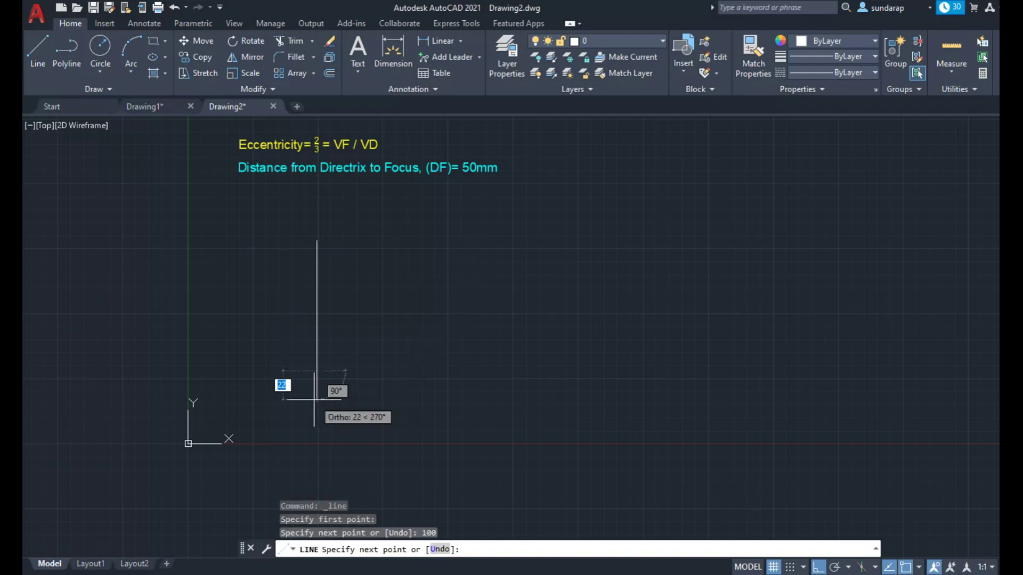
{"action": "right_click", "coordinate": [450, 378]}
{"action": "left_click", "coordinate": [450, 381]}
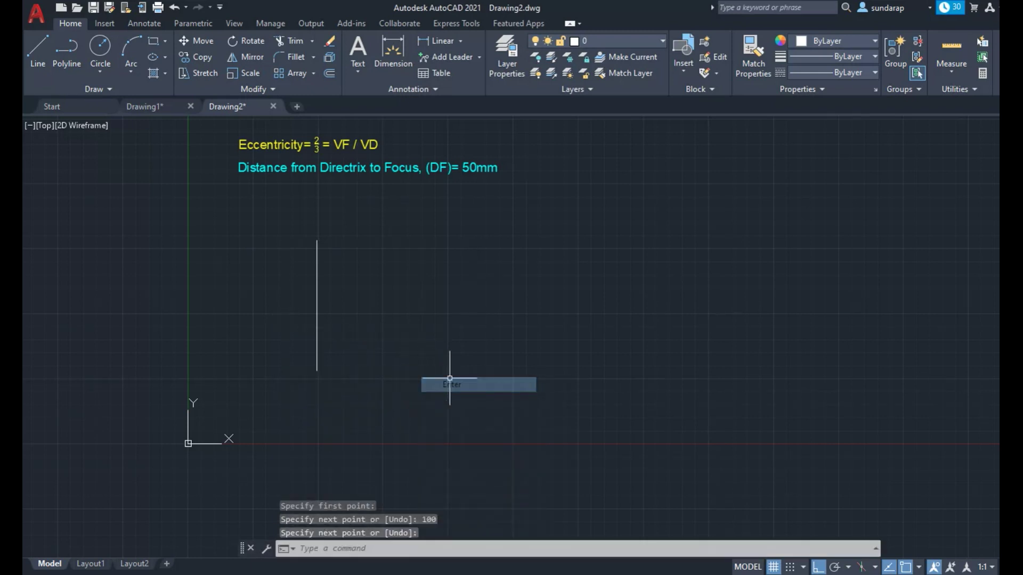
Draw a 250-unit horizontal axis to the right from the directrix midpoint
{"action": "left_click", "coordinate": [41, 53]}
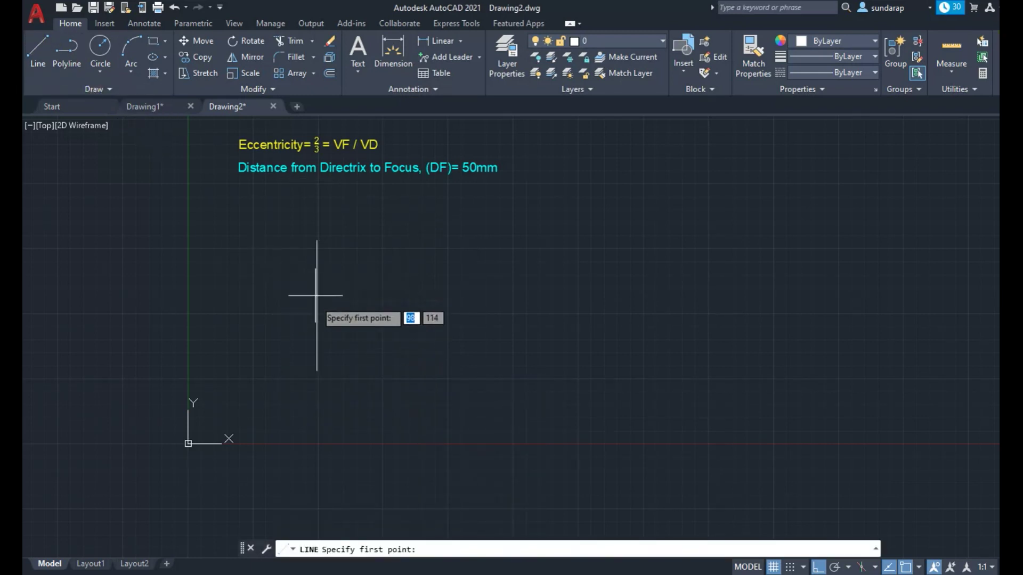
{"action": "scroll", "coordinate": [316, 295], "scroll_direction": "up", "scroll_amount": 2}
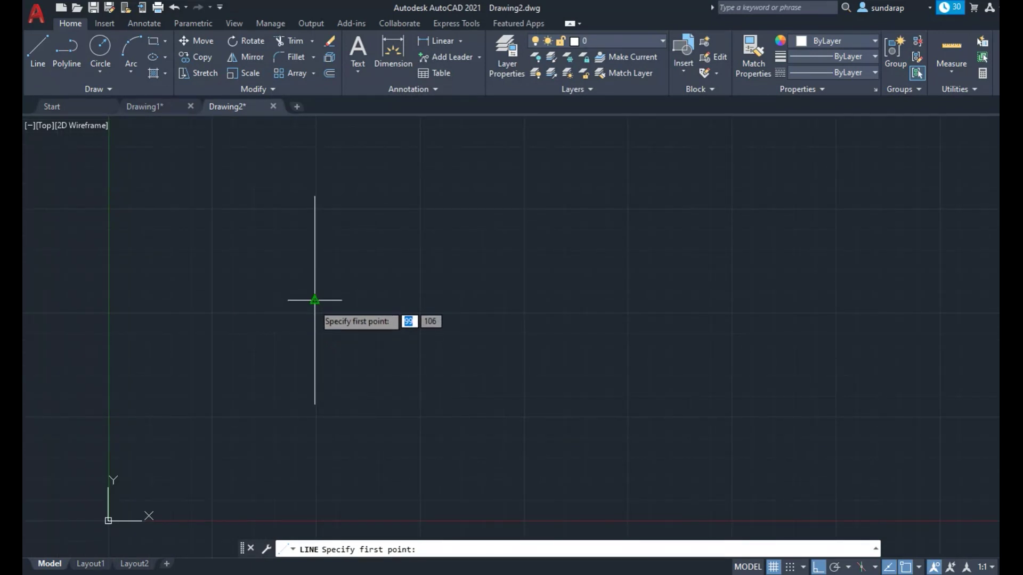
{"action": "left_click", "coordinate": [315, 300]}
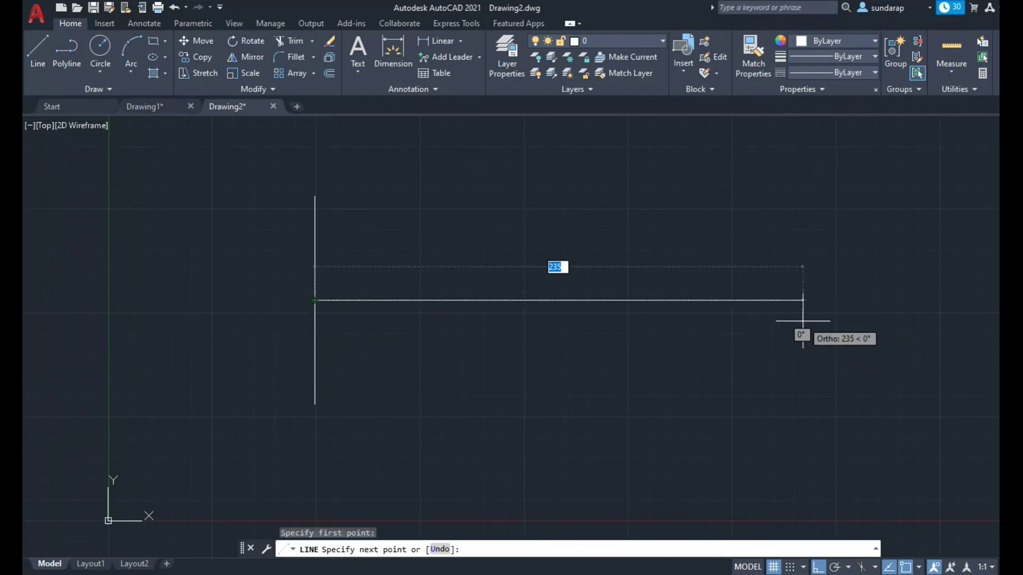
{"action": "type", "text": "250"}
{"action": "key", "text": "Return"}
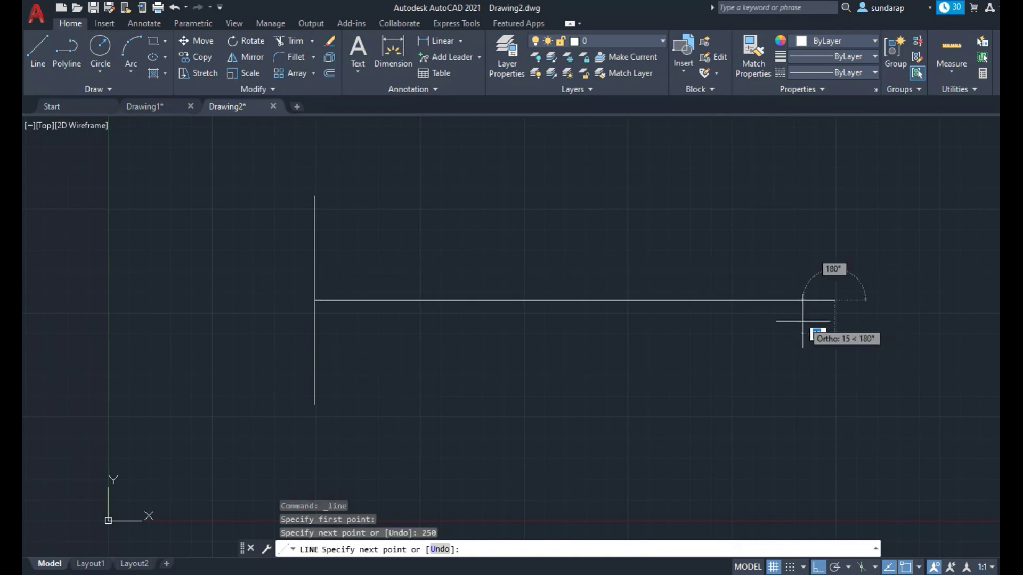
{"action": "right_click", "coordinate": [855, 362]}
{"action": "left_click", "coordinate": [875, 372]}
{"action": "left_click", "coordinate": [869, 371]}
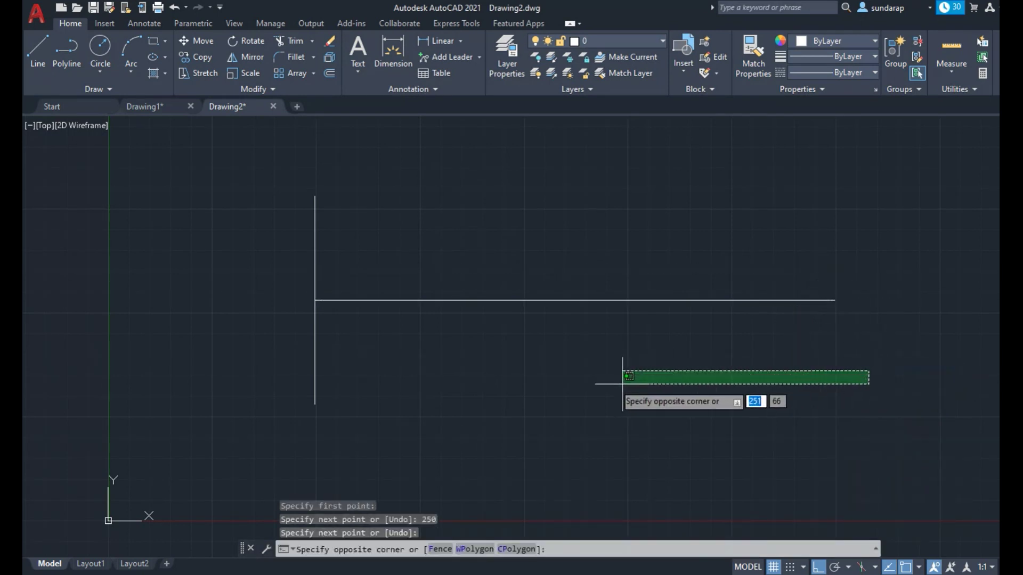
{"action": "scroll", "coordinate": [546, 358], "scroll_direction": "down", "scroll_amount": 2}
{"action": "left_click", "coordinate": [546, 360]}
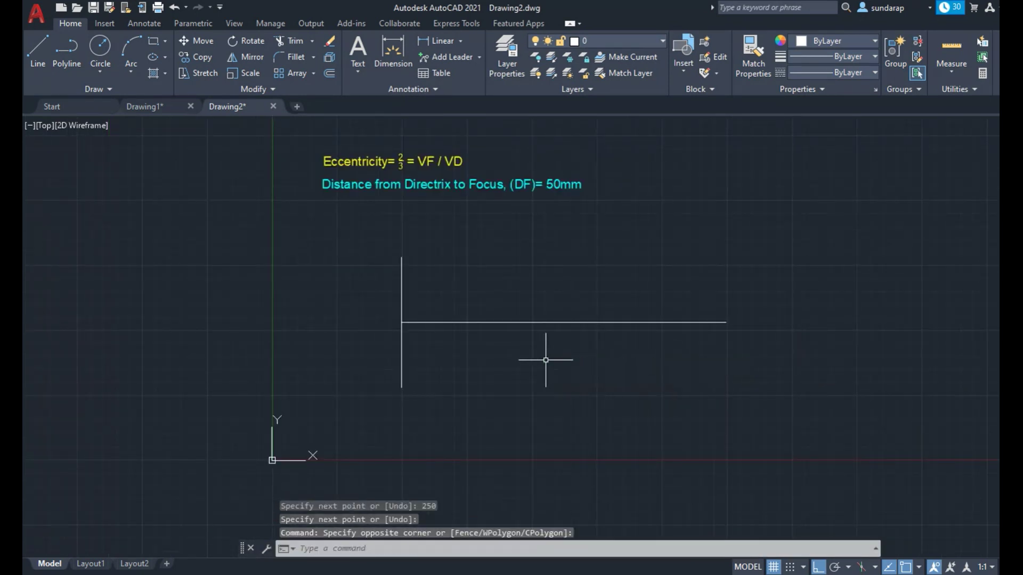
{"action": "left_click_drag", "start_coordinate": [454, 347], "coordinate": [351, 409]}
{"action": "scroll", "coordinate": [396, 387], "scroll_direction": "up", "scroll_amount": 2}
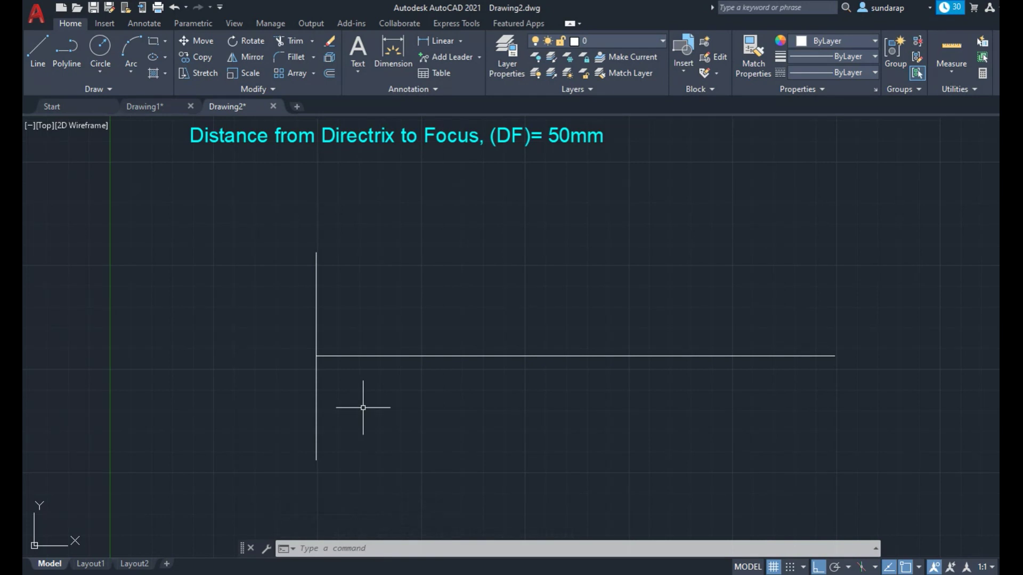
Set the point style to circle-with-cross via DDPTYPE and mark point D at the intersection
{"action": "left_click", "coordinate": [350, 545]}
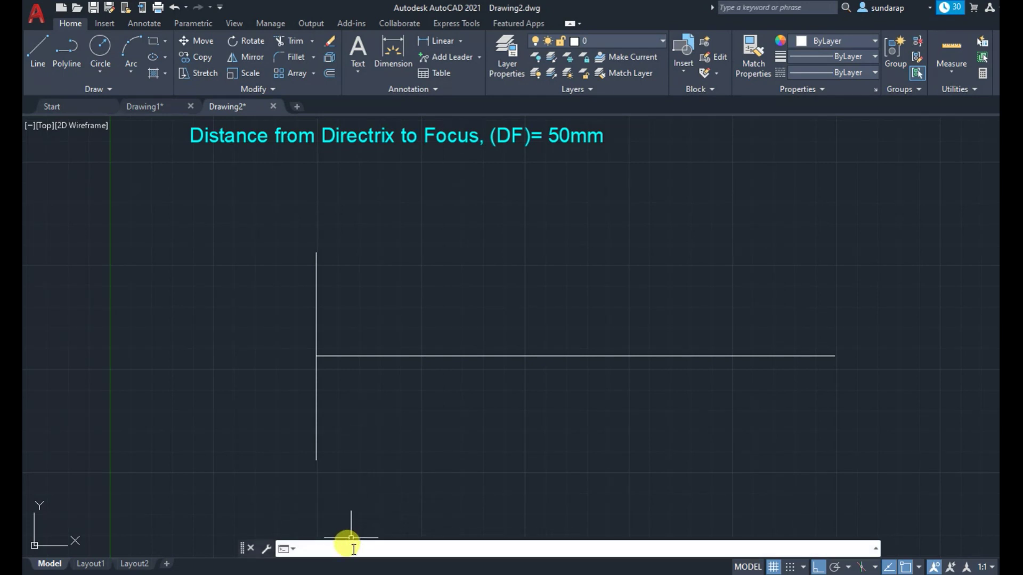
{"action": "type", "text": "dd"}
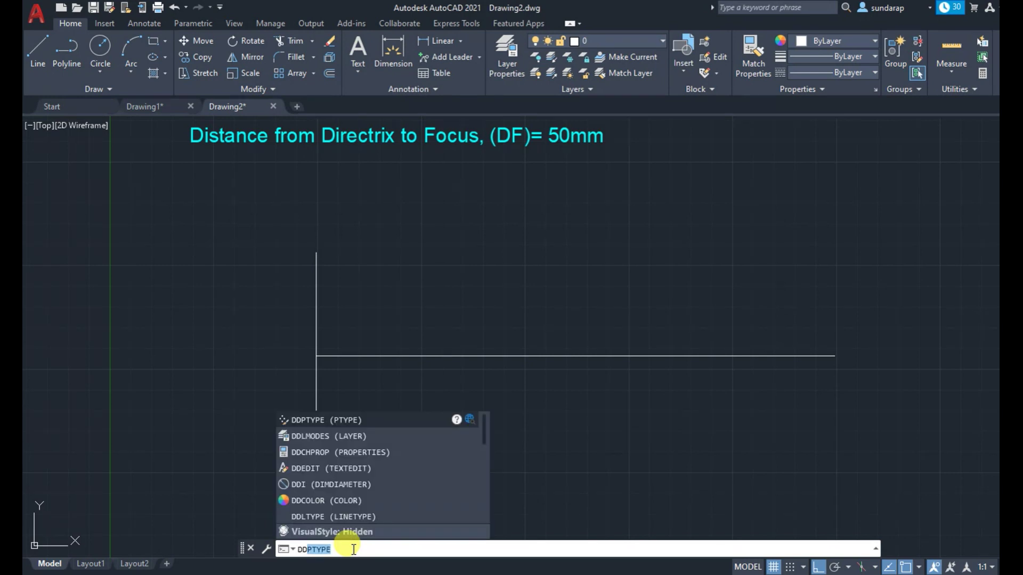
{"action": "key", "text": "Return"}
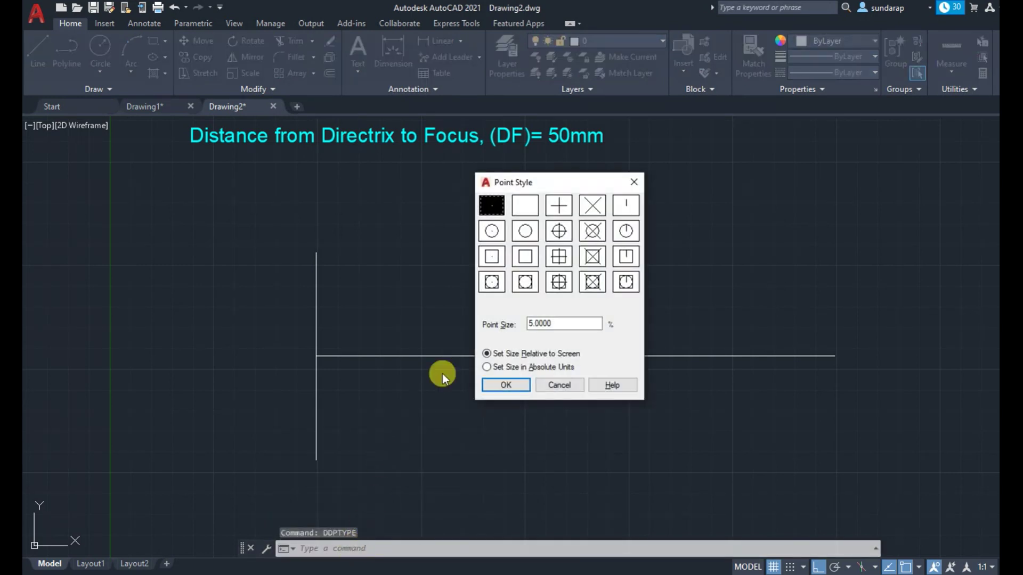
{"action": "left_click", "coordinate": [558, 231]}
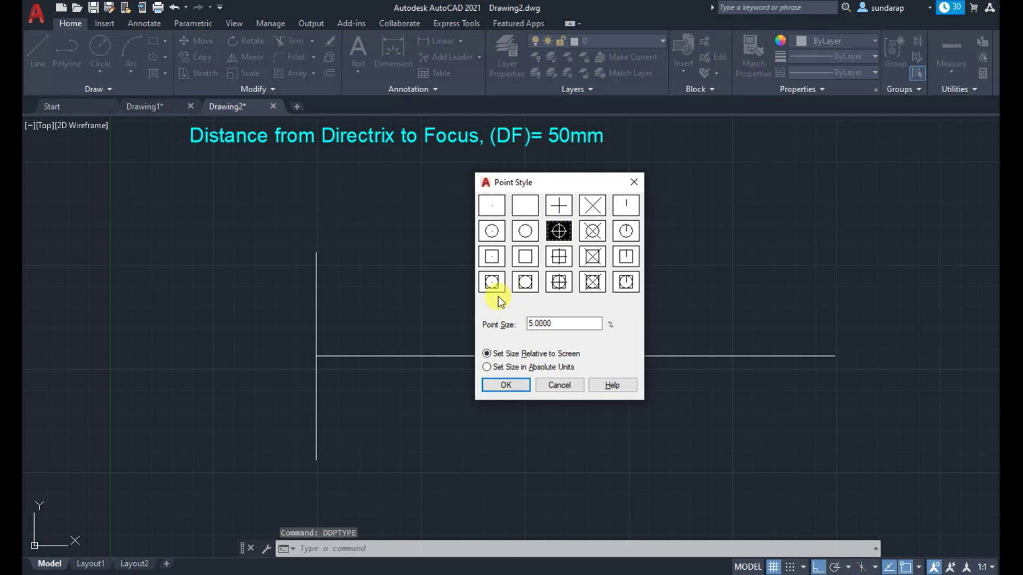
{"action": "left_click", "coordinate": [505, 384]}
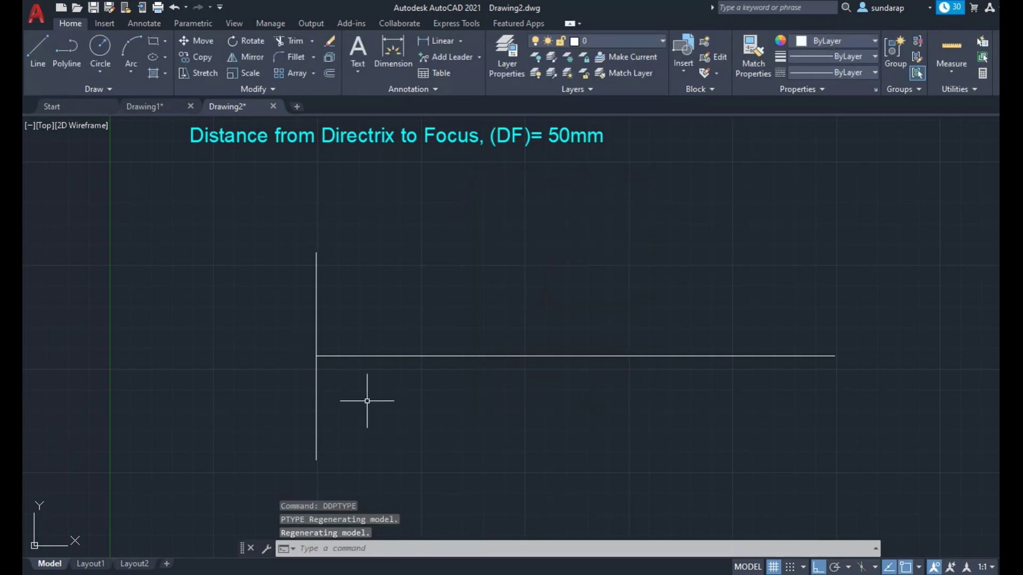
{"action": "type", "text": "poi"}
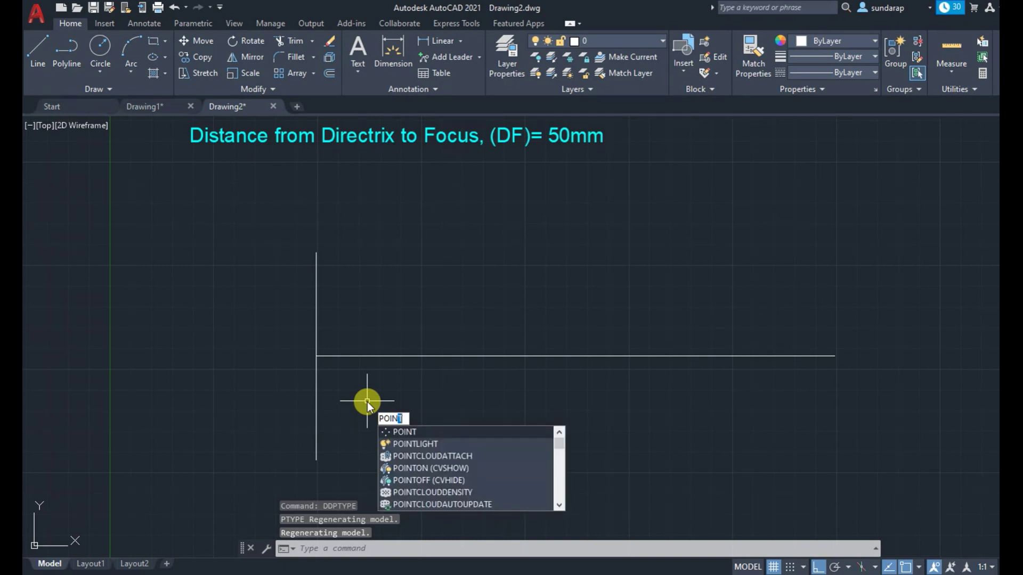
{"action": "key", "text": "Return"}
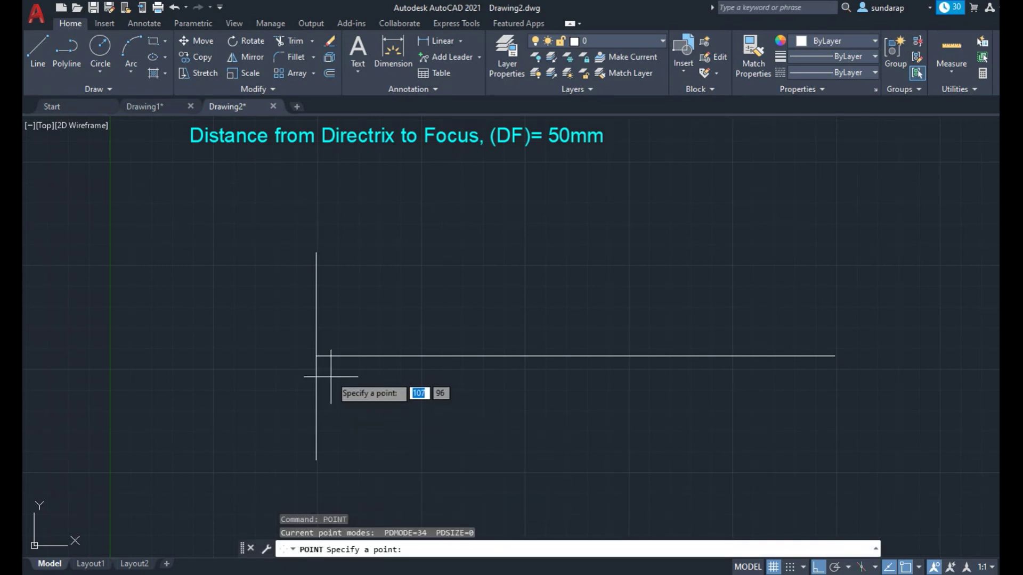
{"action": "left_click", "coordinate": [316, 356]}
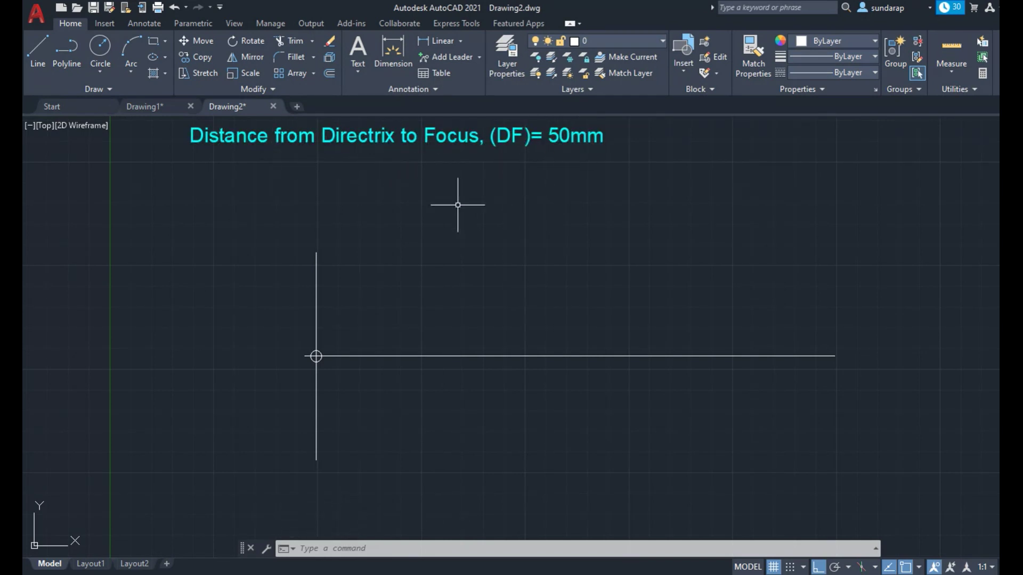
Draw a 50-unit segment along the axis from D and mark focus F at its end
{"action": "left_click", "coordinate": [39, 58]}
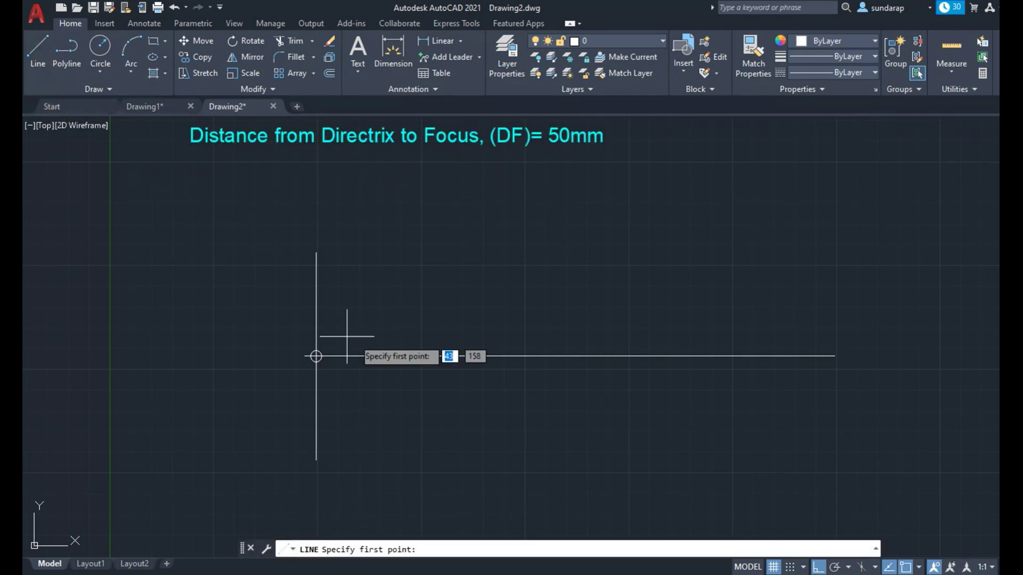
{"action": "left_click", "coordinate": [316, 356]}
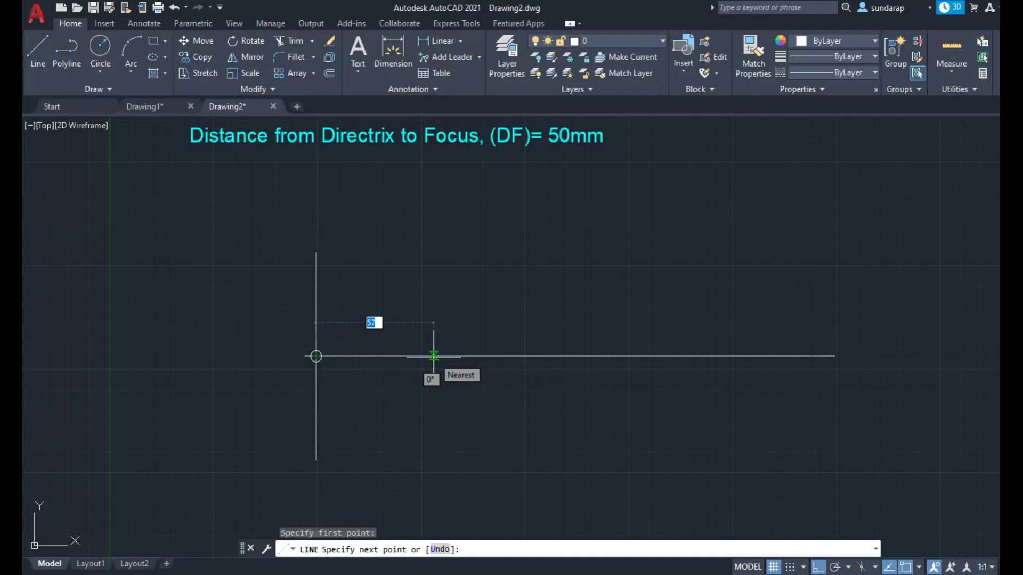
{"action": "type", "text": "50"}
{"action": "key", "text": "Return"}
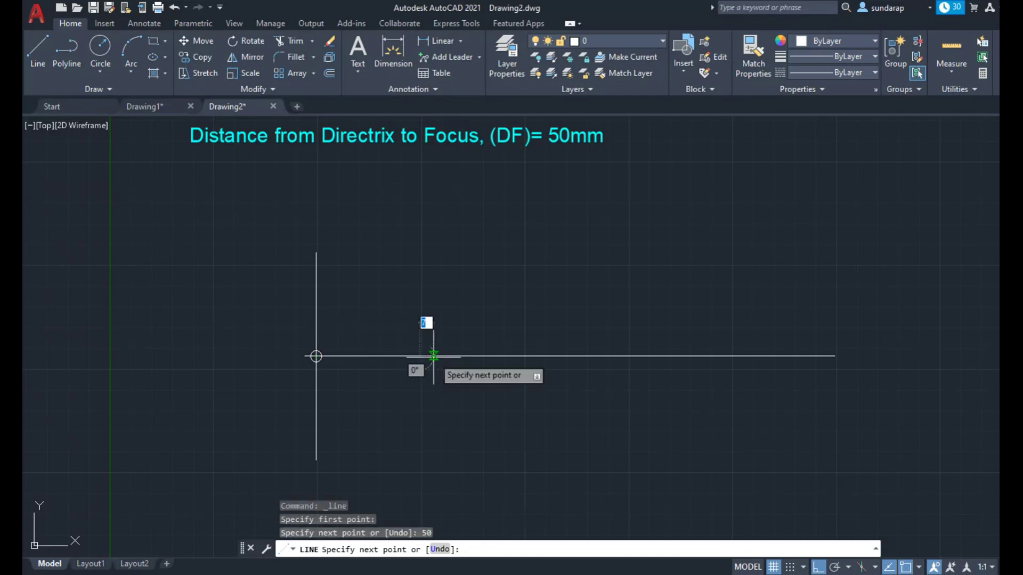
{"action": "key", "text": "Escape"}
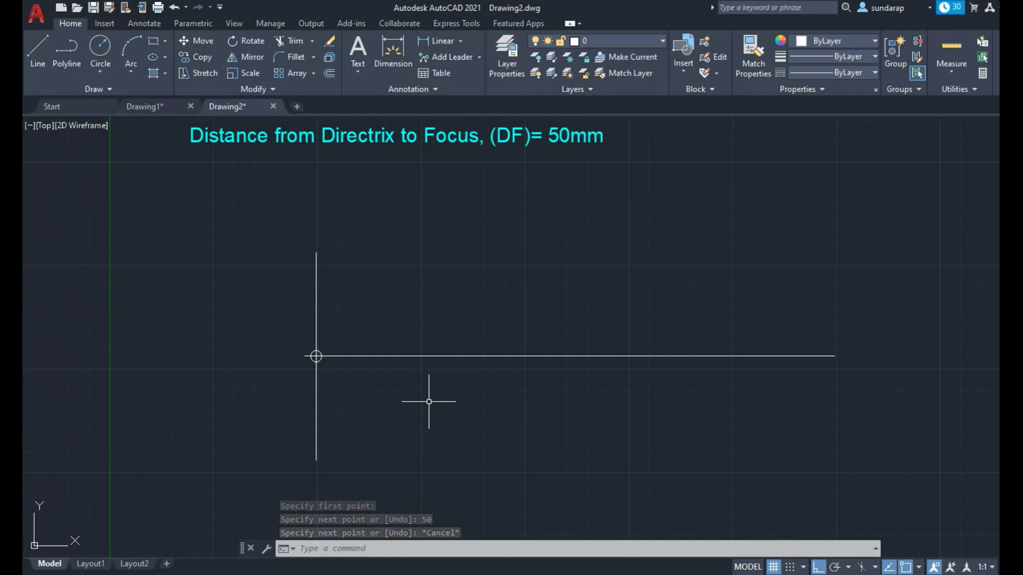
{"action": "type", "text": "po"}
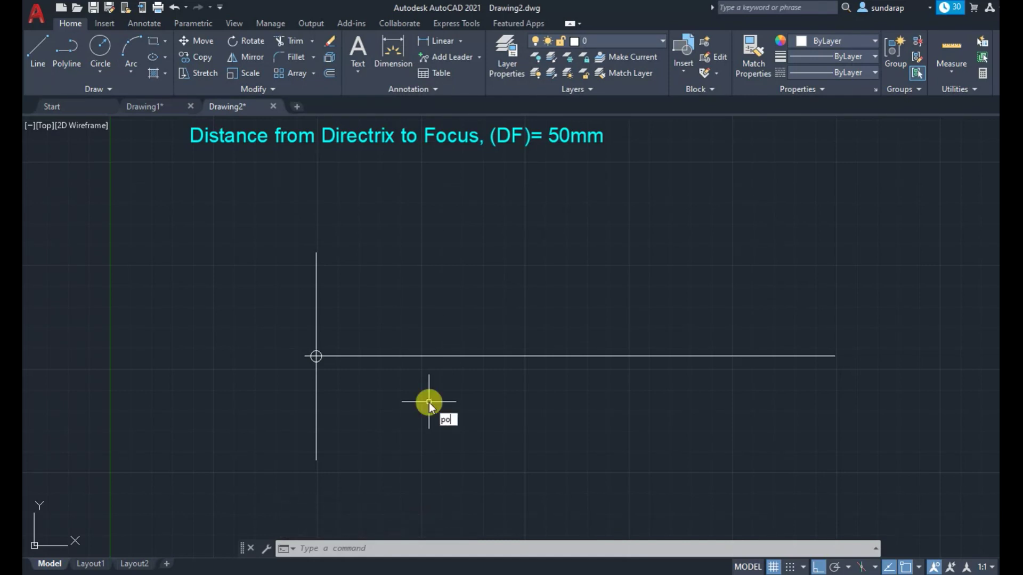
{"action": "type", "text": "int"}
{"action": "key", "text": "Return"}
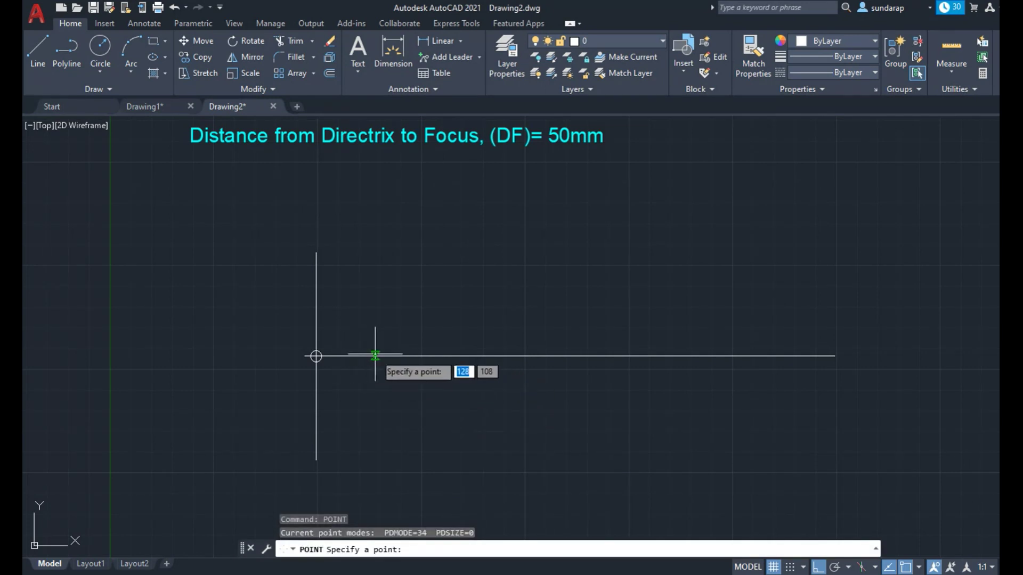
{"action": "left_click", "coordinate": [420, 356]}
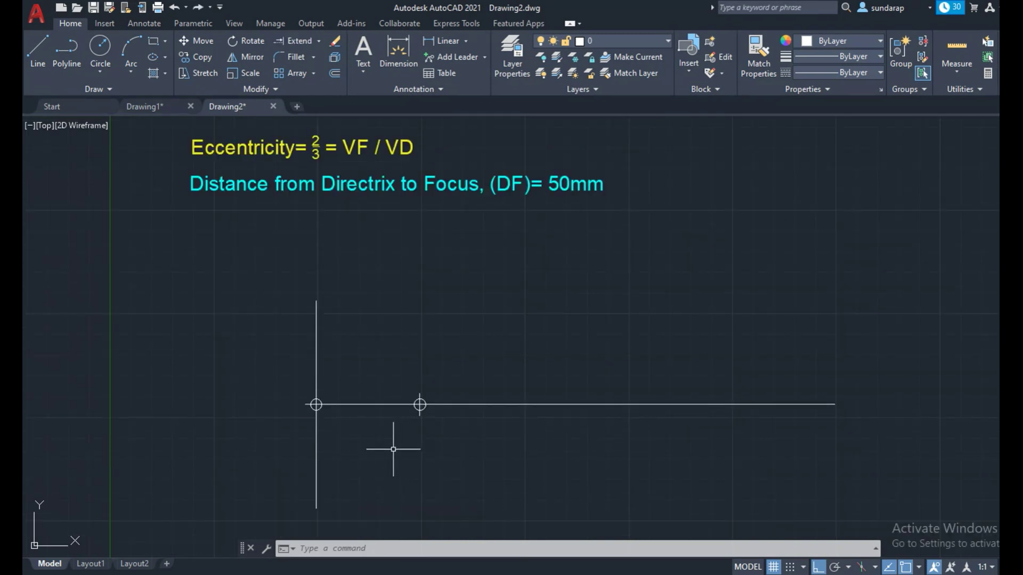
Colour point D red and focus point F green
{"action": "left_click", "coordinate": [316, 404]}
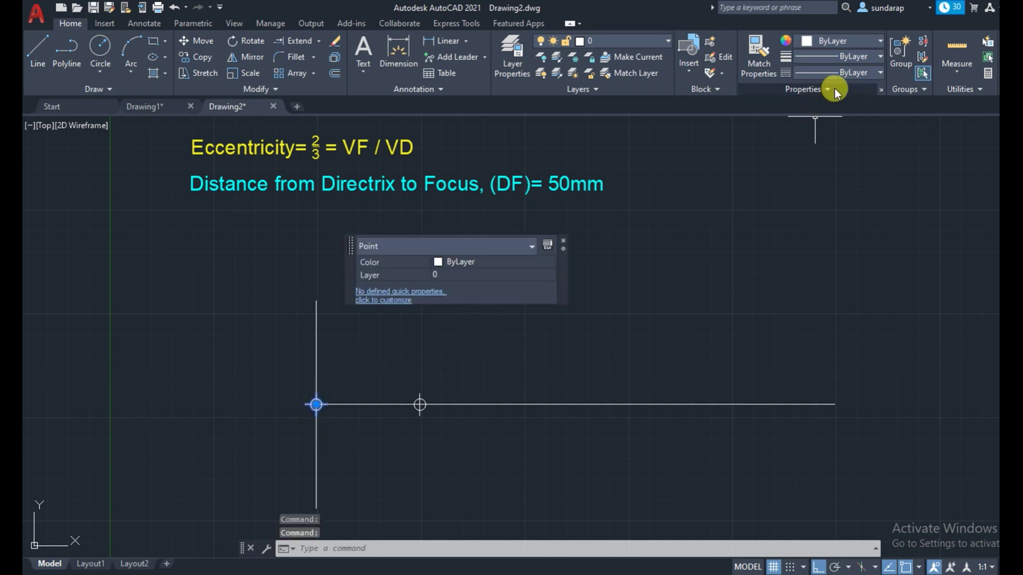
{"action": "left_click", "coordinate": [847, 44]}
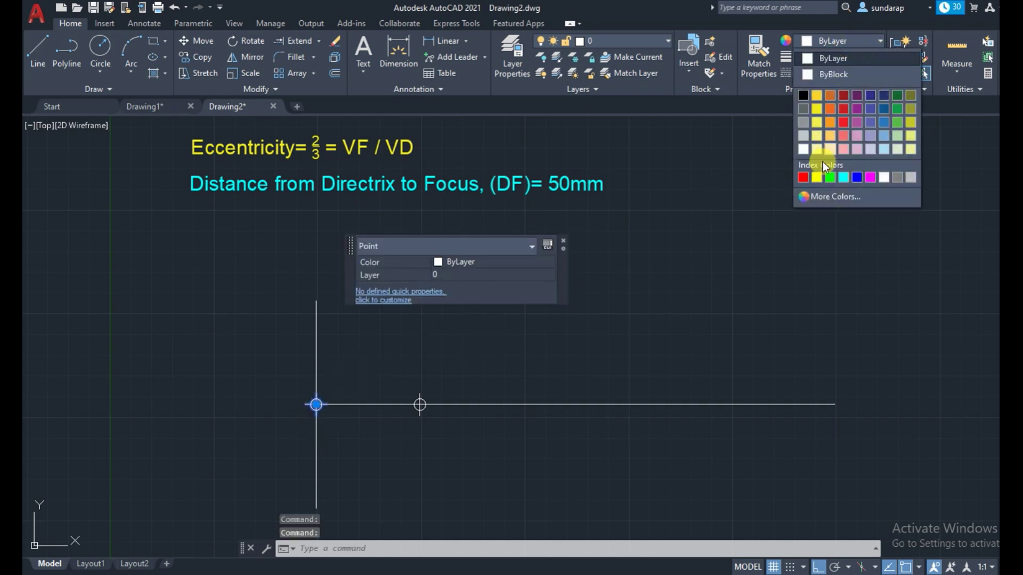
{"action": "left_click", "coordinate": [806, 177]}
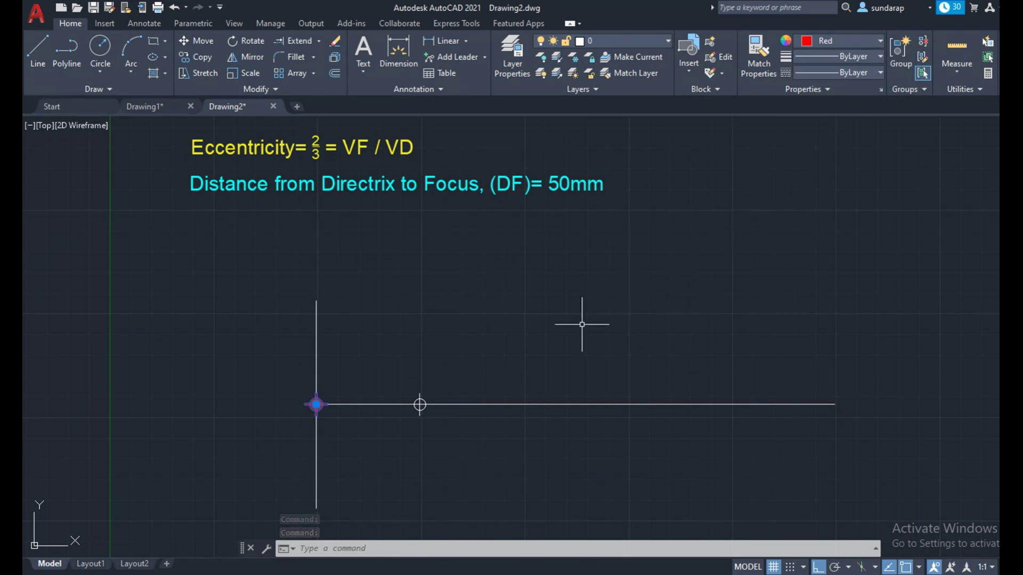
{"action": "key", "text": "Escape"}
{"action": "left_click", "coordinate": [420, 405]}
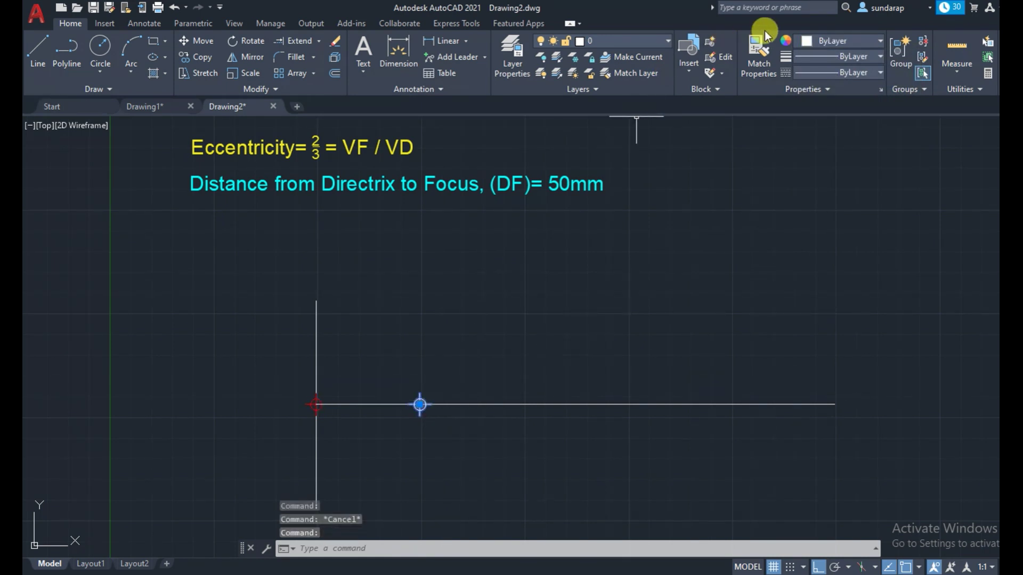
{"action": "left_click", "coordinate": [810, 41]}
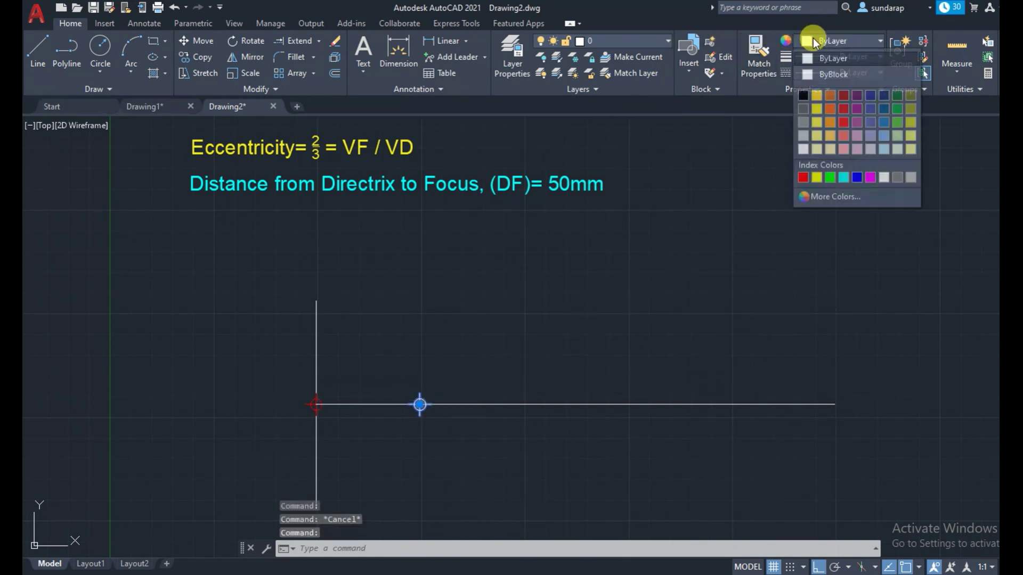
{"action": "left_click", "coordinate": [831, 178]}
{"action": "key", "text": "Escape"}
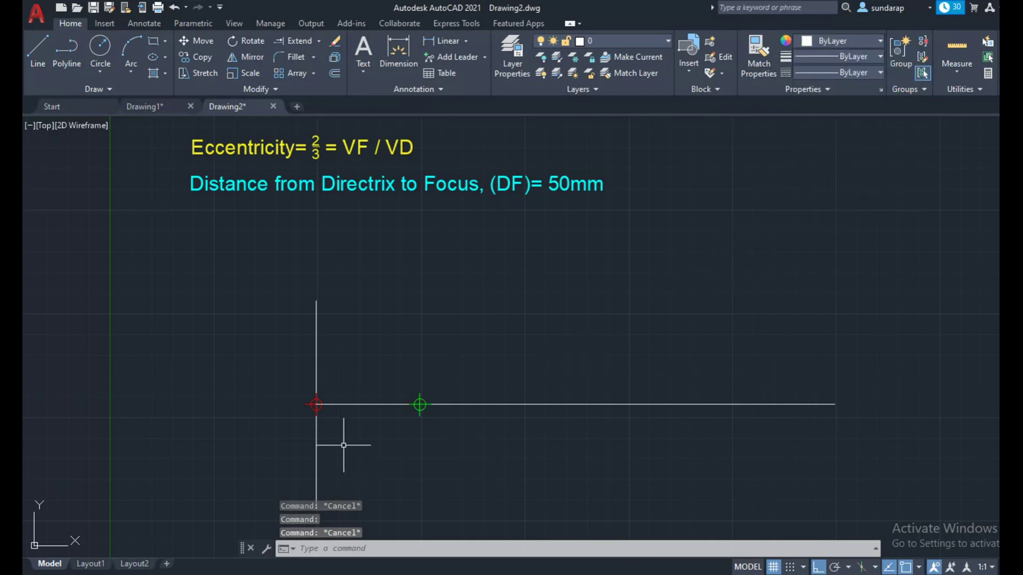
Divide line DF into 5 equal parts with DIVIDE
{"action": "left_click", "coordinate": [313, 549]}
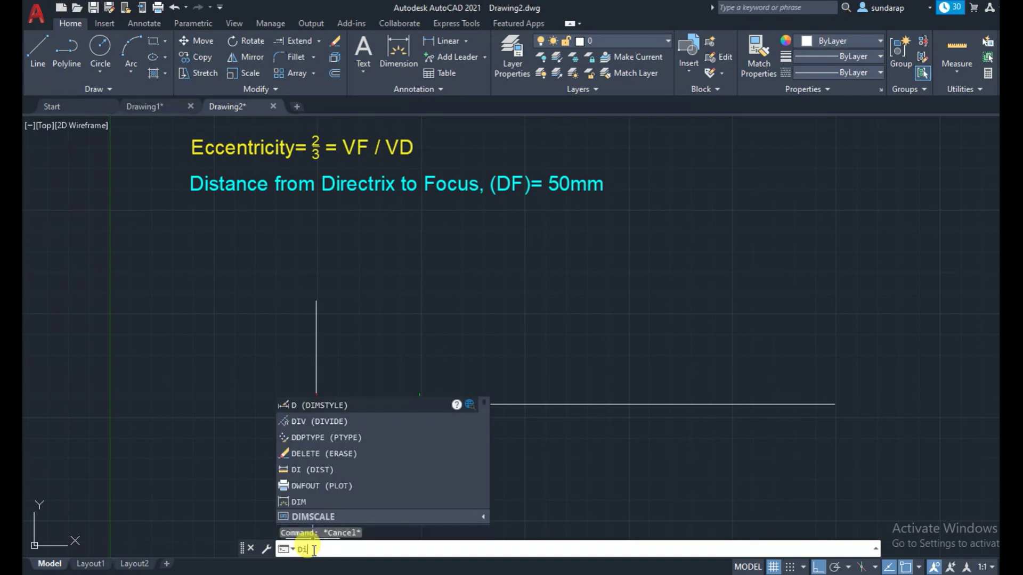
{"action": "type", "text": "IV"}
{"action": "key", "text": "Return"}
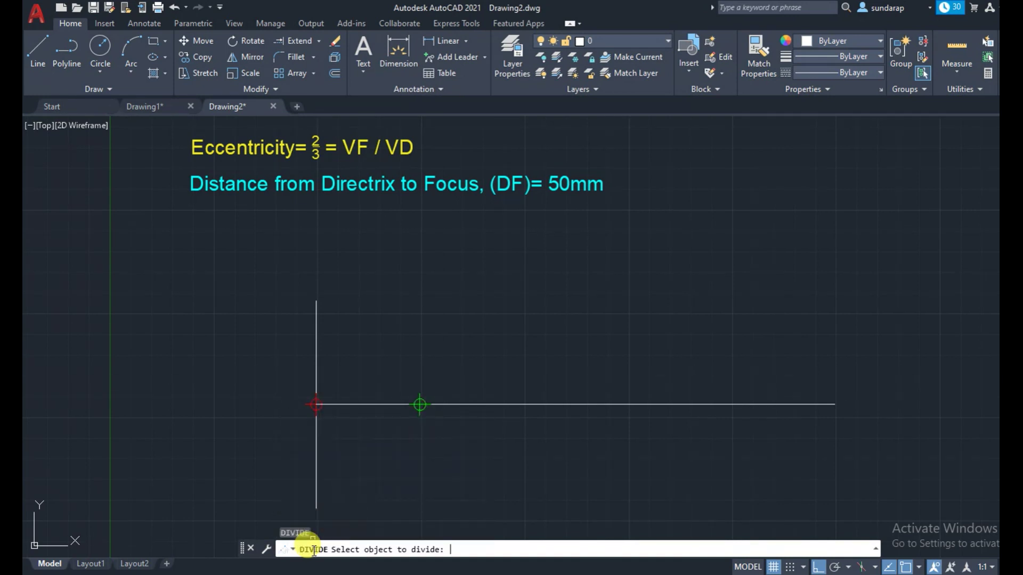
{"action": "left_click", "coordinate": [373, 404]}
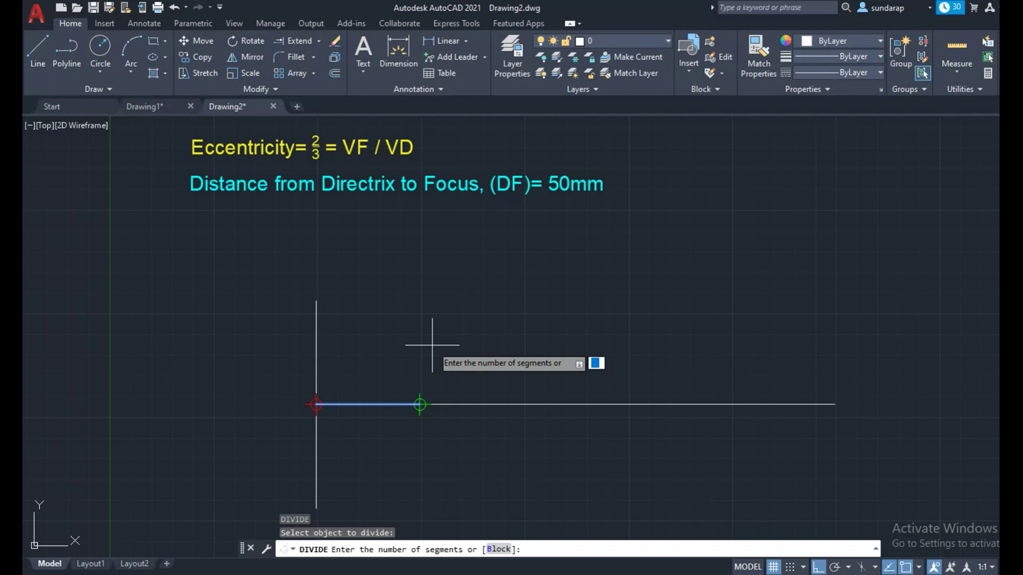
{"action": "key", "text": "Return"}
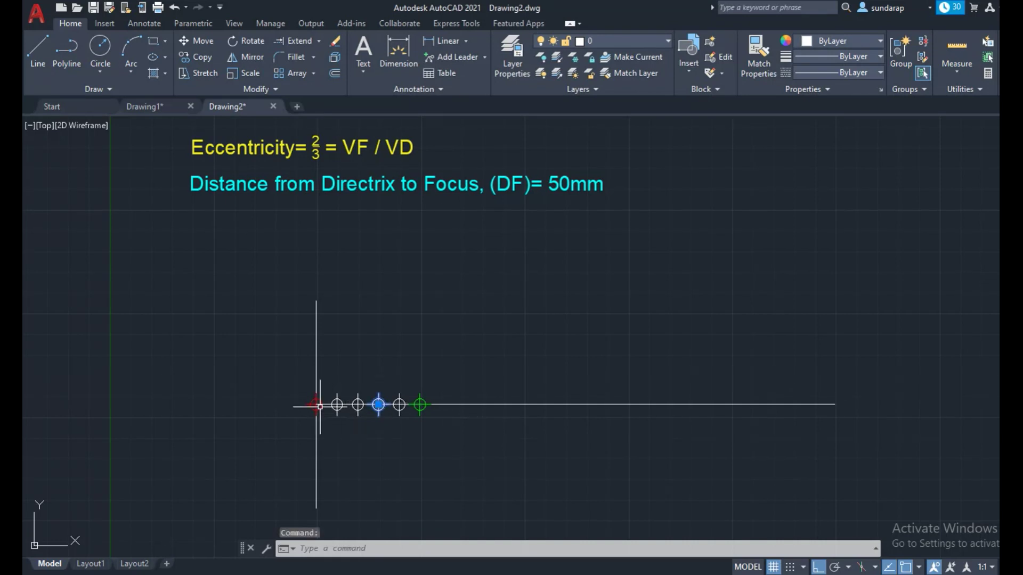
Draw a helper circle centred on the middle division point passing through F
{"action": "left_click", "coordinate": [97, 48]}
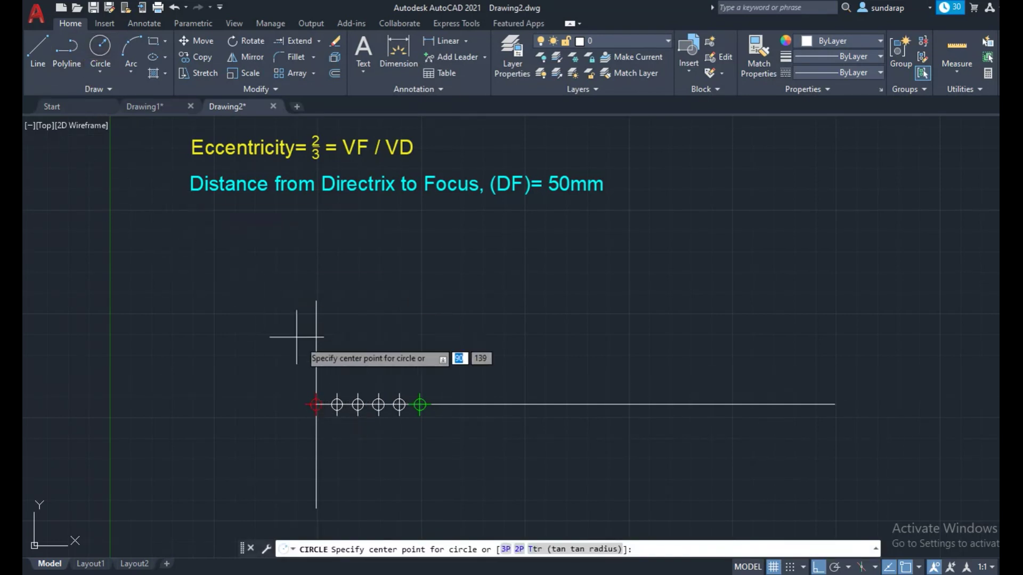
{"action": "left_click", "coordinate": [377, 405]}
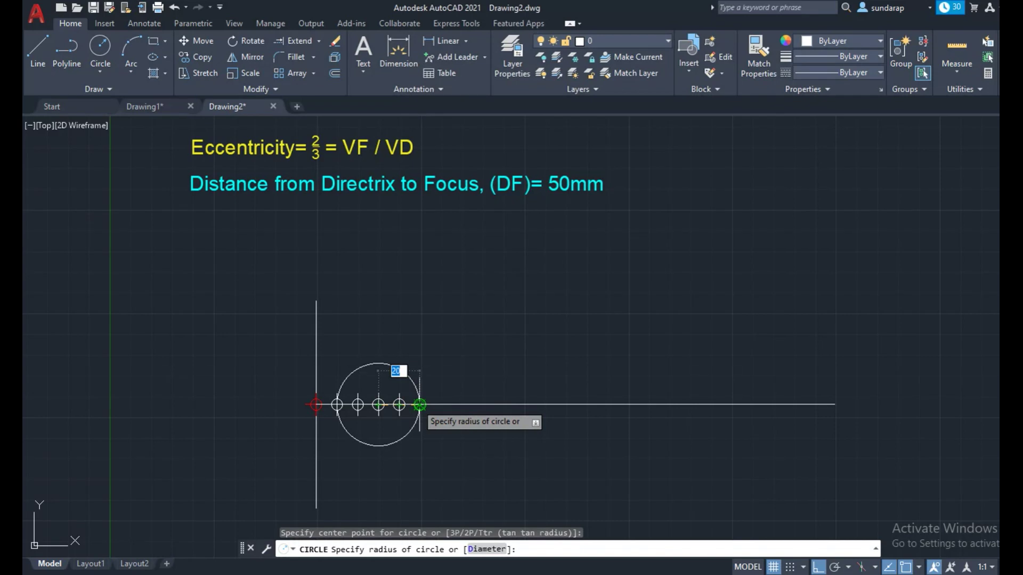
{"action": "left_click", "coordinate": [419, 405]}
{"action": "right_click", "coordinate": [418, 405]}
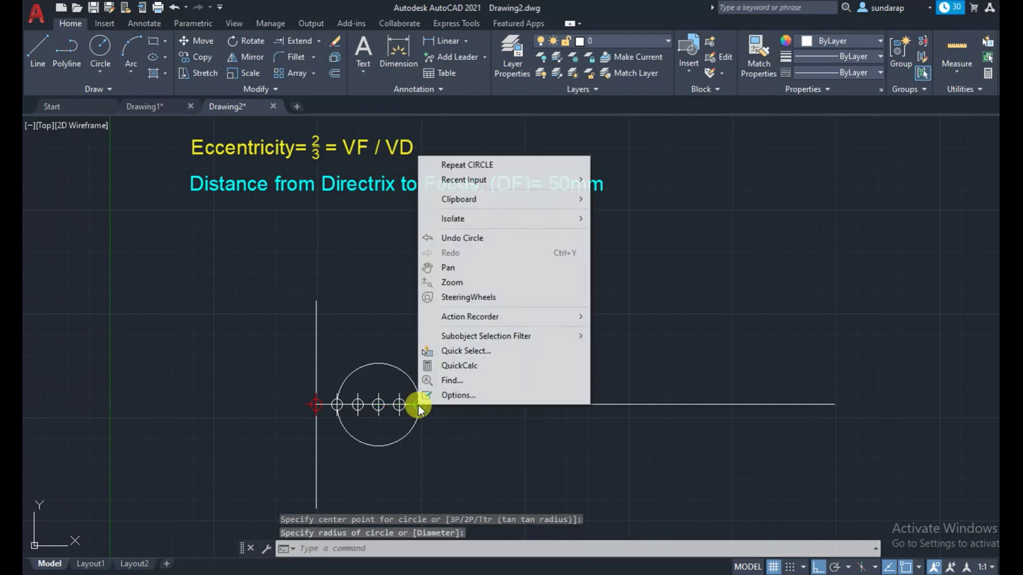
{"action": "left_click", "coordinate": [354, 262]}
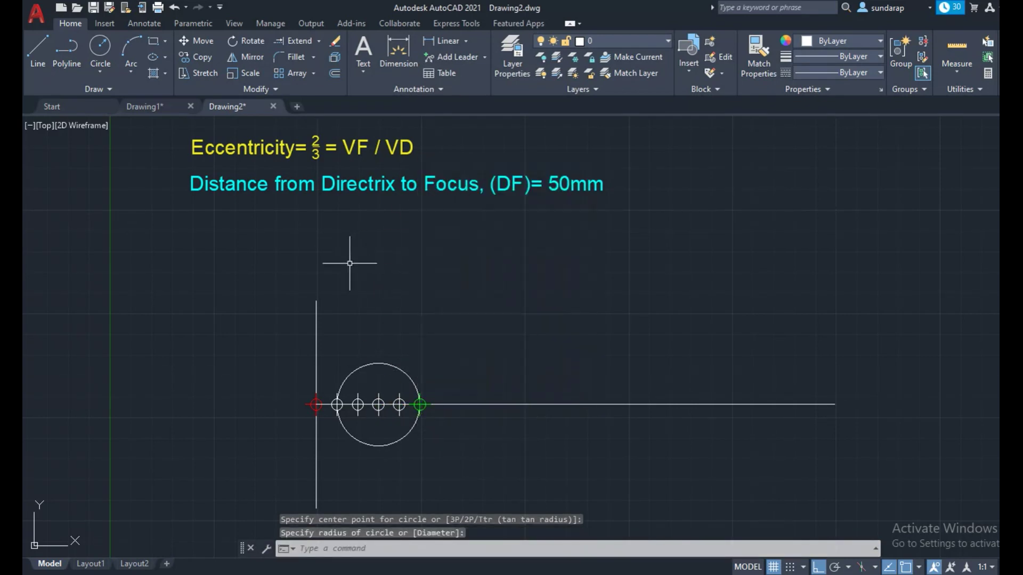
Draw a vertical line from the third division point up to the circle
{"action": "left_click", "coordinate": [39, 46]}
{"action": "left_click", "coordinate": [378, 405]}
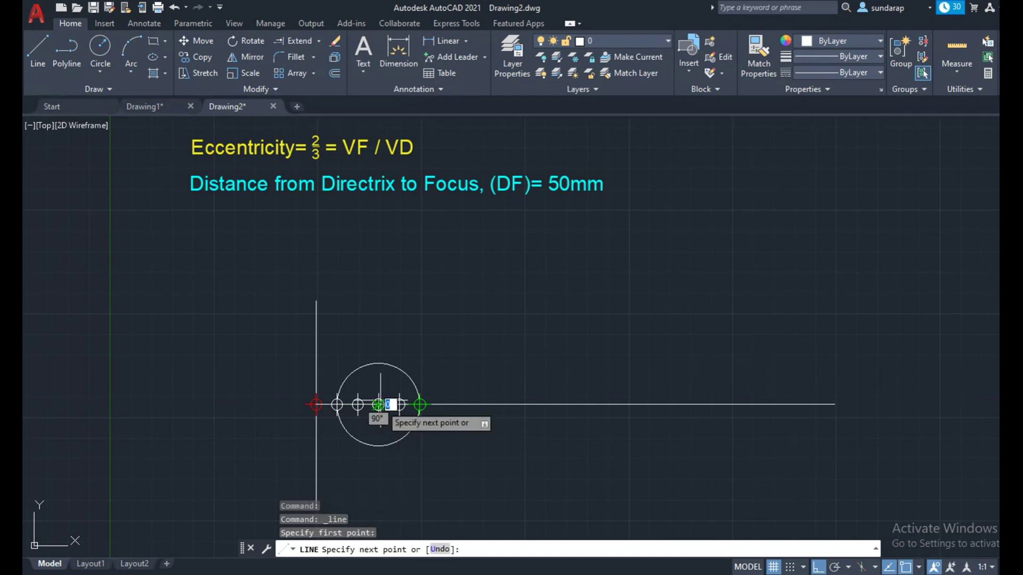
{"action": "right_click", "coordinate": [408, 324]}
{"action": "left_click", "coordinate": [428, 328]}
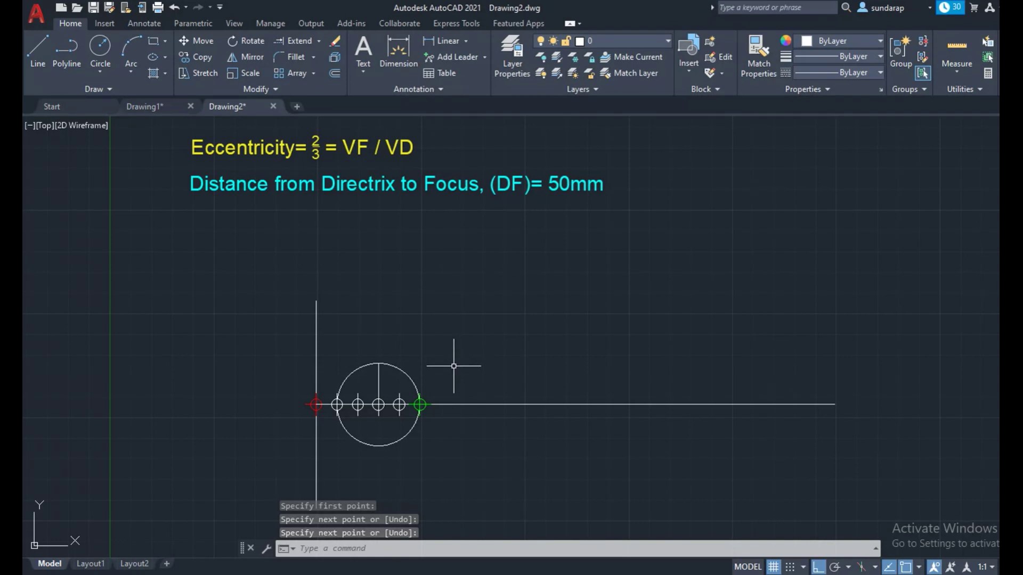
Erase the helper circle and the division mark nearest F
{"action": "left_click", "coordinate": [404, 371]}
{"action": "key", "text": "Delete"}
{"action": "left_click", "coordinate": [399, 405]}
{"action": "key", "text": "Delete"}
Erase the two division marks between D and the vertex point
{"action": "left_click", "coordinate": [360, 406]}
{"action": "key", "text": "Delete"}
{"action": "left_click", "coordinate": [342, 406]}
{"action": "key", "text": "Delete"}
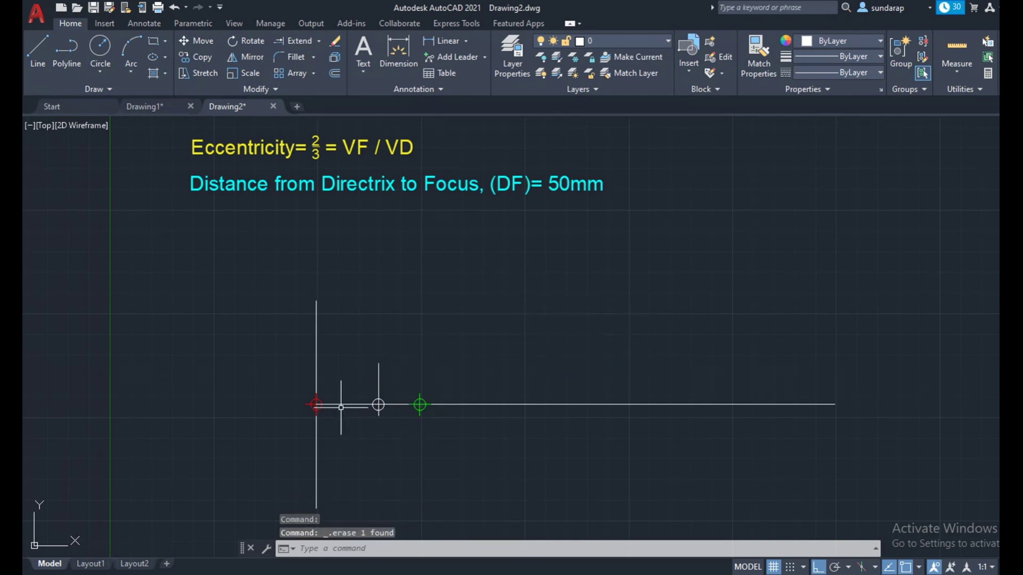
{"action": "left_click", "coordinate": [378, 405]}
{"action": "key", "text": "Escape"}
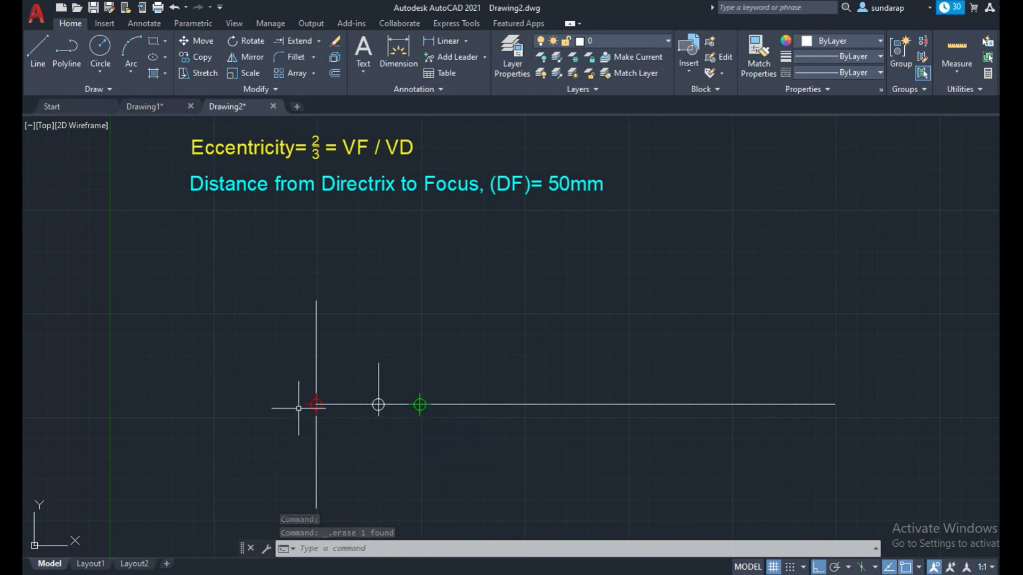
With Ortho off, draw an inclined line from D to the top of the vertical line
{"action": "left_click", "coordinate": [32, 57]}
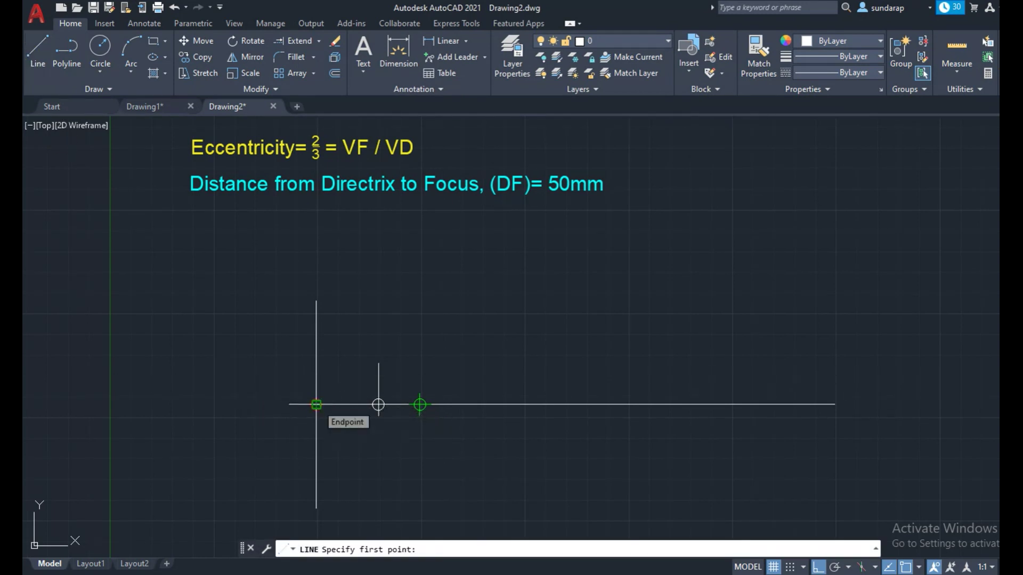
{"action": "left_click", "coordinate": [317, 405]}
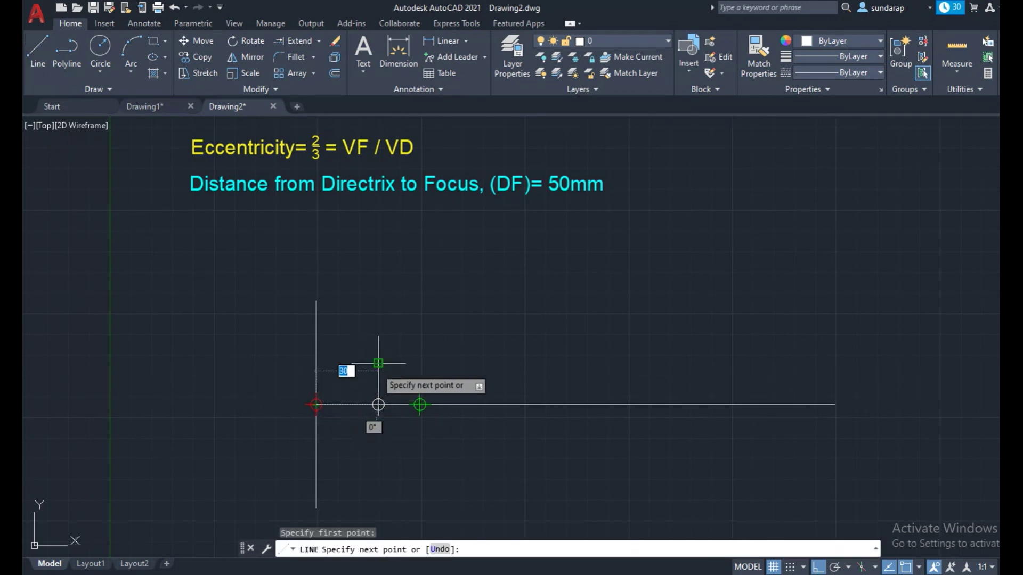
{"action": "left_click", "coordinate": [817, 567]}
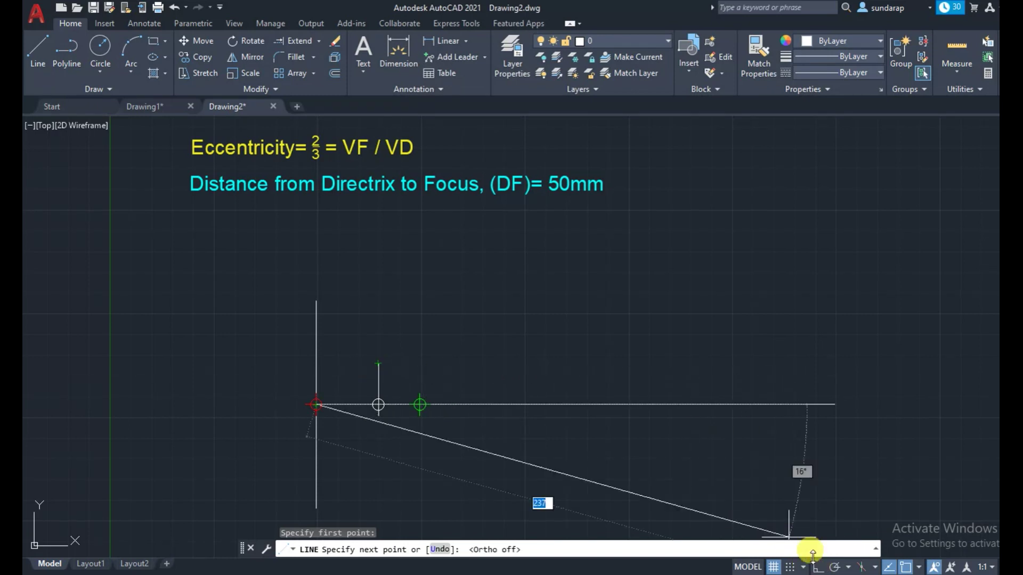
{"action": "left_click", "coordinate": [378, 363]}
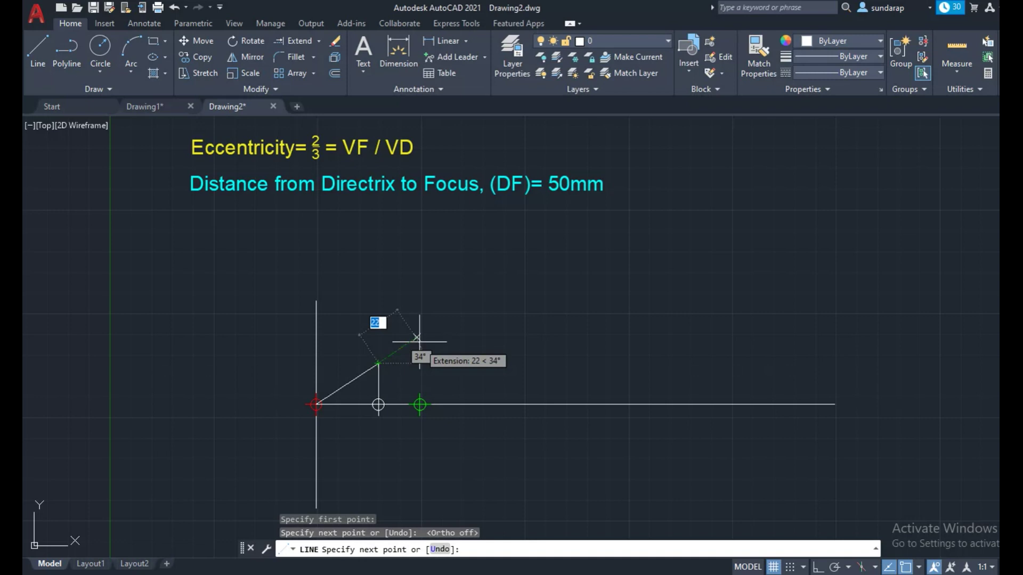
{"action": "right_click", "coordinate": [424, 309]}
{"action": "left_click", "coordinate": [436, 321]}
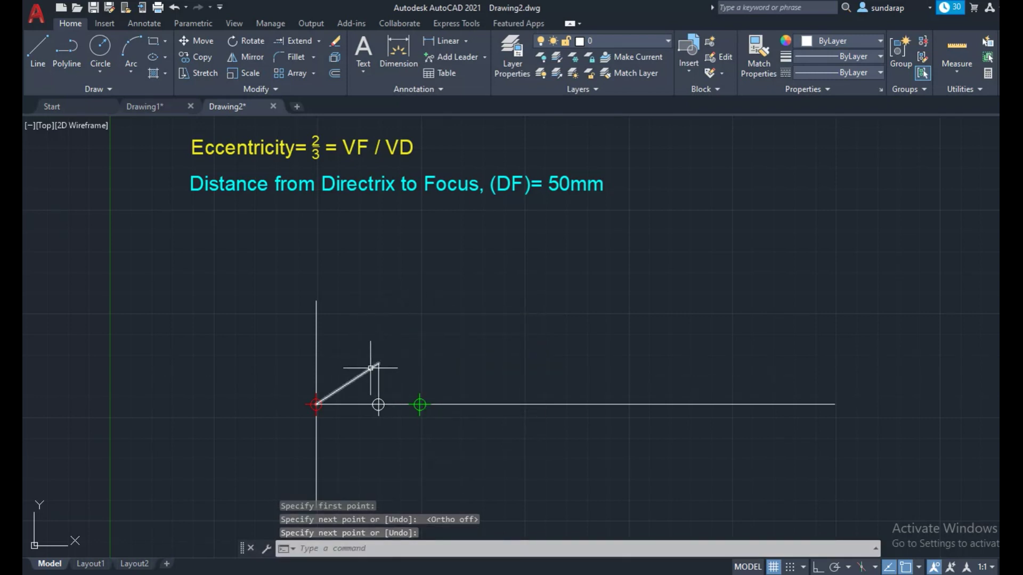
Lengthen the inclined line to a total length of 250
{"action": "left_click", "coordinate": [371, 549]}
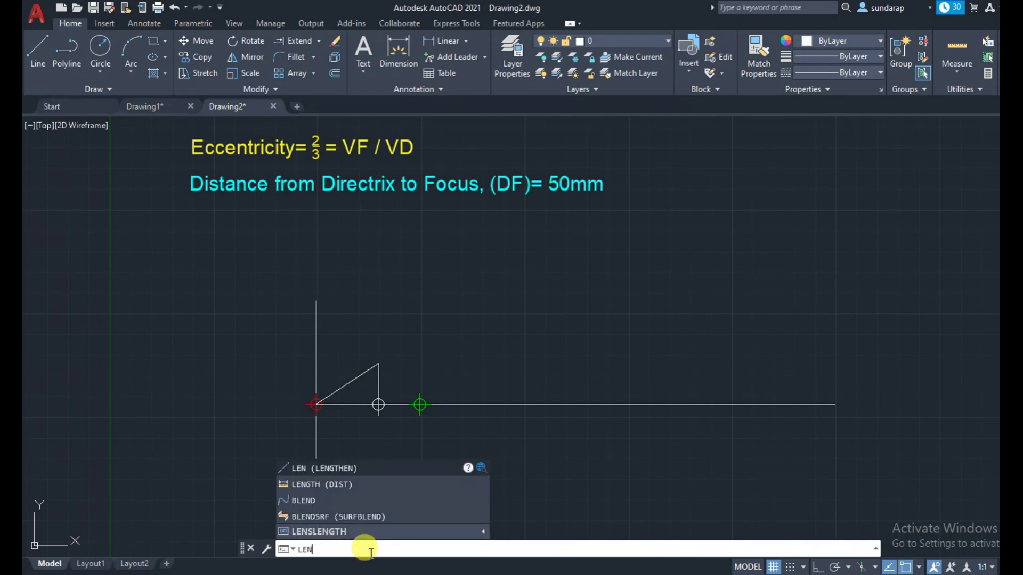
{"action": "key", "text": "Return"}
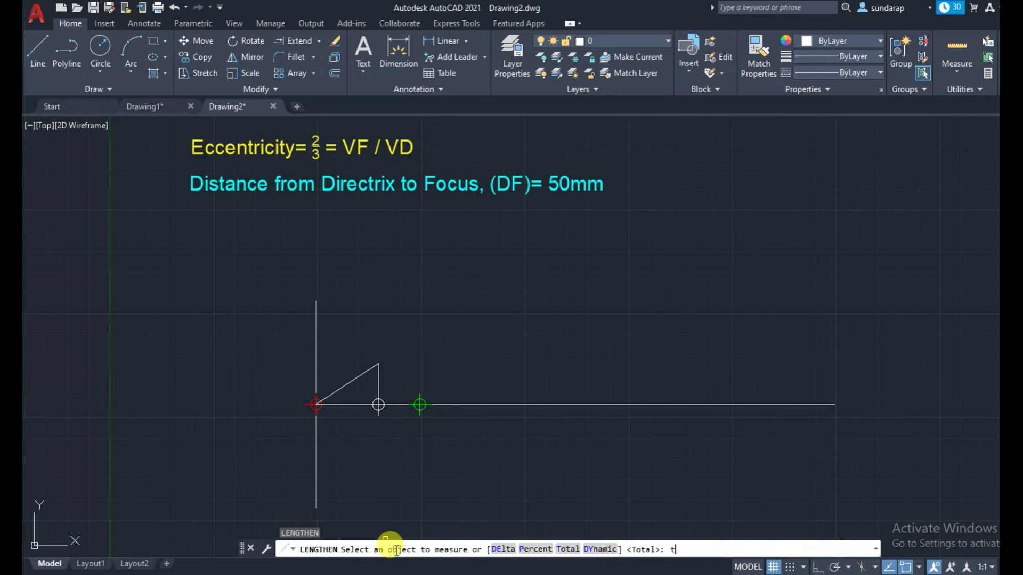
{"action": "key", "text": "Return"}
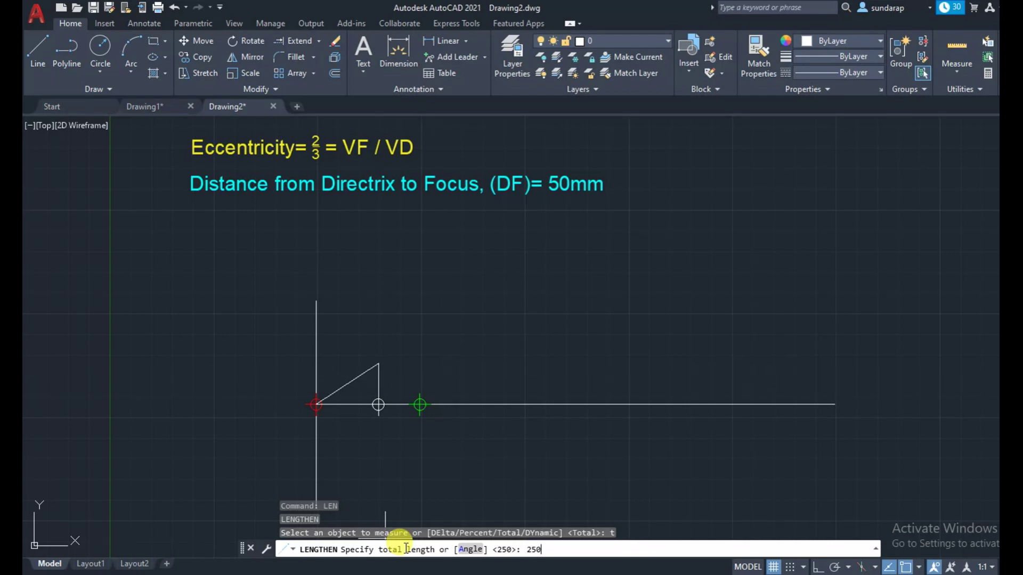
{"action": "type", "text": "250"}
{"action": "key", "text": "Return"}
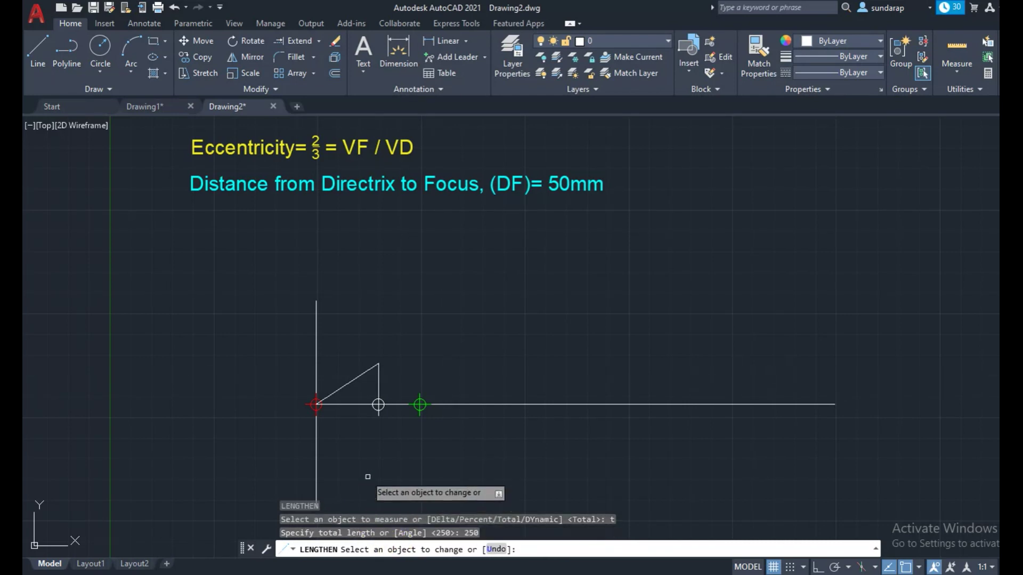
{"action": "left_click", "coordinate": [378, 404]}
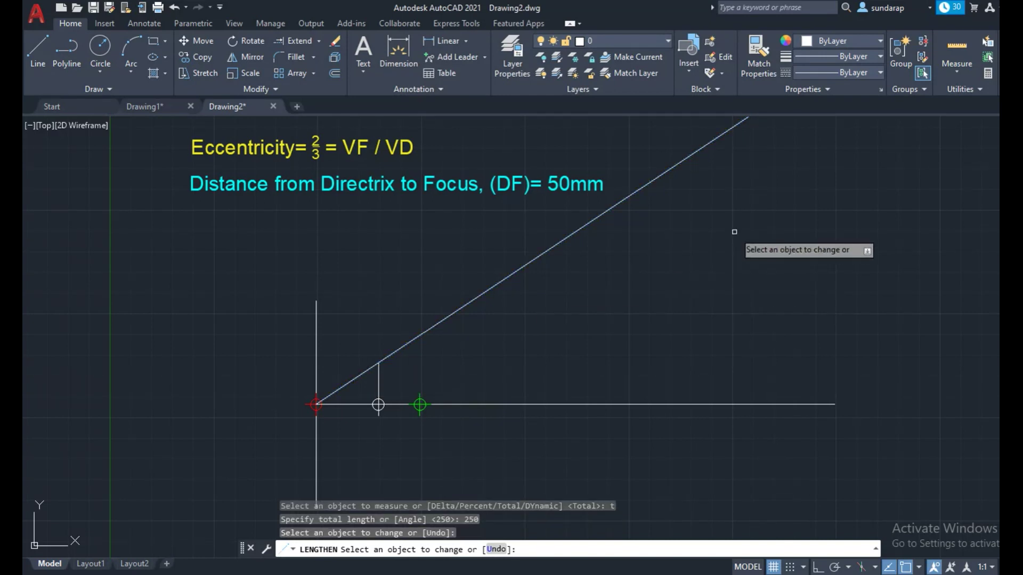
{"action": "key", "text": "Escape"}
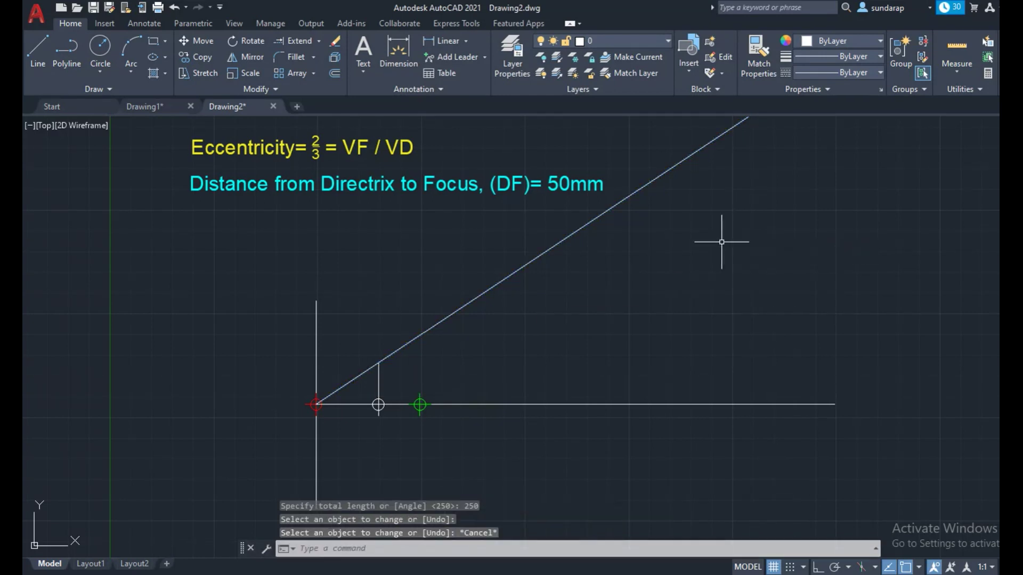
{"action": "left_click", "coordinate": [334, 73]}
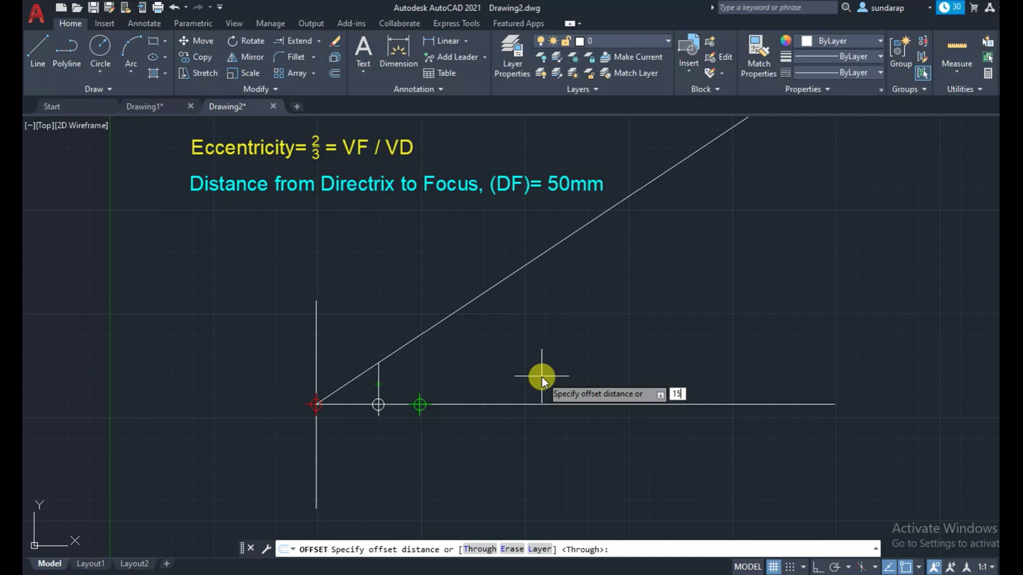
Offset the vertical line nine times to the right along the axis at 15-unit spacing
{"action": "key", "text": "Return"}
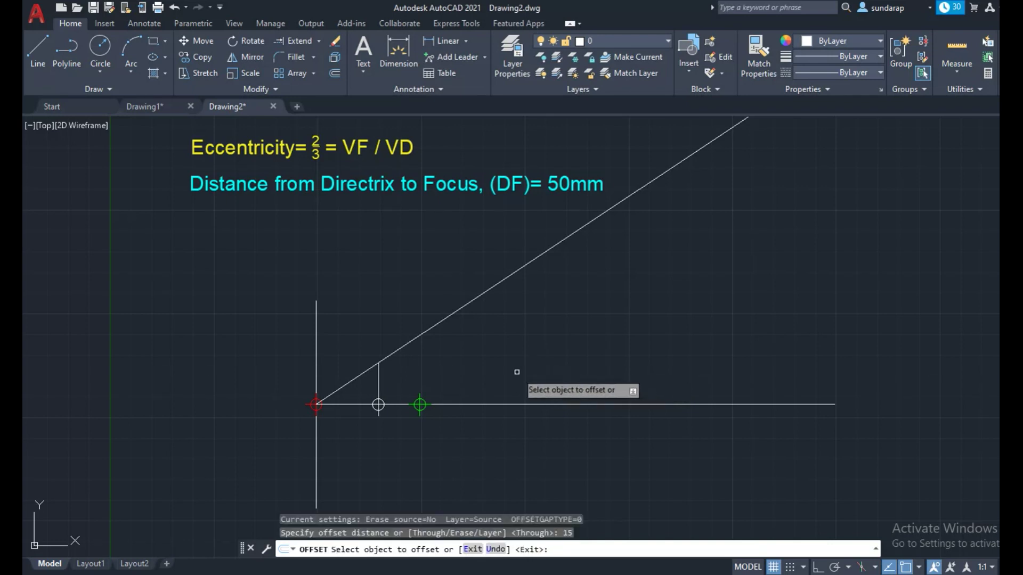
{"action": "left_click", "coordinate": [379, 384]}
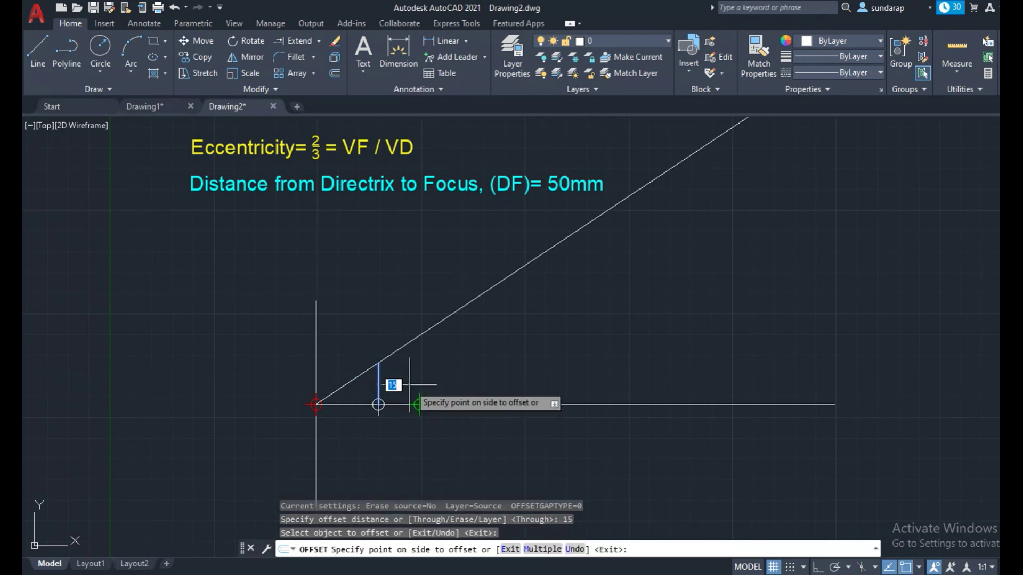
{"action": "left_click", "coordinate": [409, 382]}
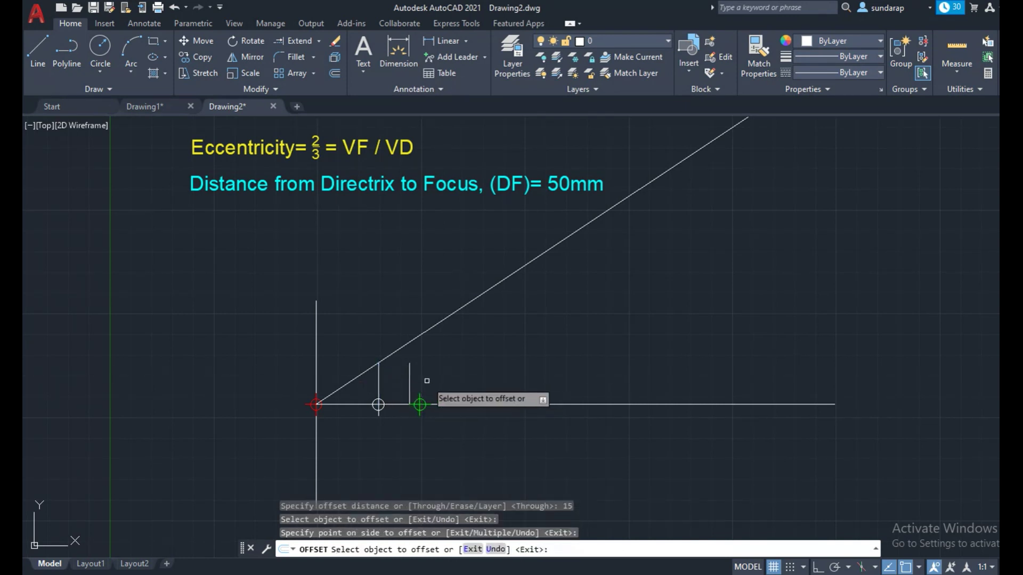
{"action": "left_click", "coordinate": [408, 384]}
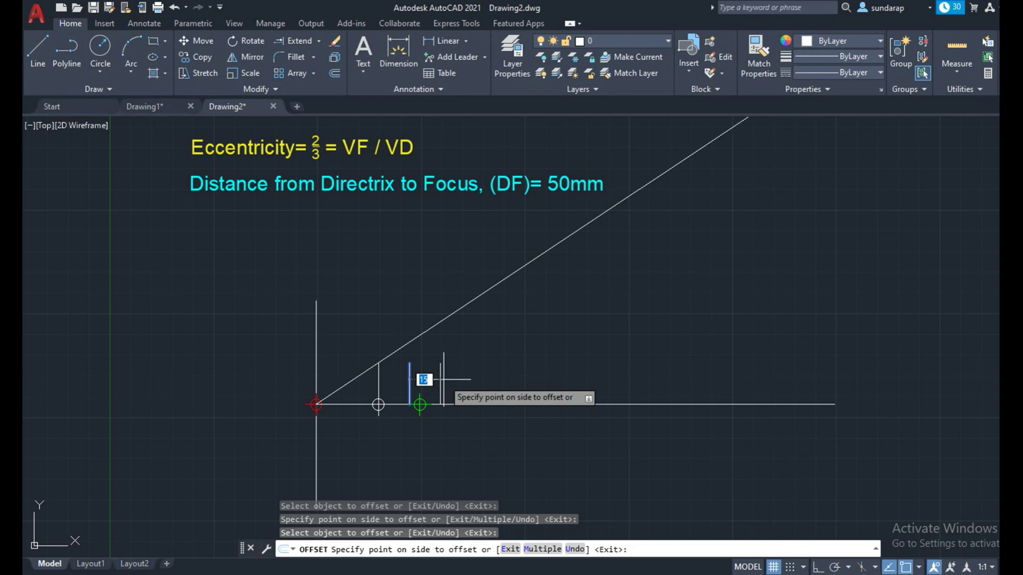
{"action": "left_click", "coordinate": [442, 382]}
{"action": "left_click", "coordinate": [440, 379]}
{"action": "left_click", "coordinate": [453, 380]}
{"action": "left_click", "coordinate": [472, 379]}
{"action": "left_click", "coordinate": [501, 384]}
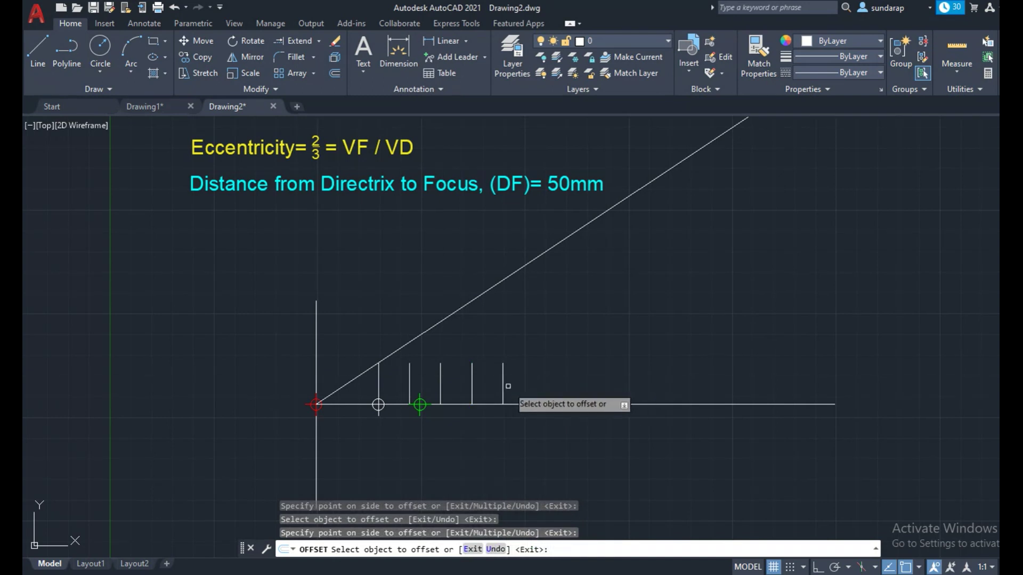
{"action": "left_click", "coordinate": [503, 384]}
{"action": "left_click", "coordinate": [523, 382]}
{"action": "left_click", "coordinate": [533, 380]}
{"action": "left_click", "coordinate": [561, 379]}
{"action": "left_click", "coordinate": [565, 380]}
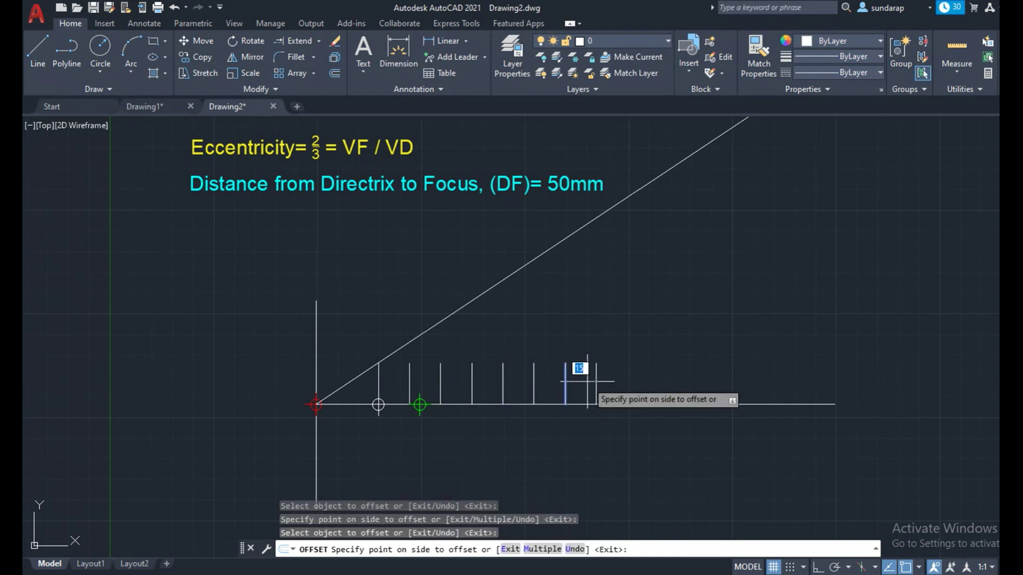
{"action": "left_click", "coordinate": [598, 384]}
{"action": "left_click", "coordinate": [598, 382]}
{"action": "left_click", "coordinate": [612, 385]}
{"action": "left_click", "coordinate": [626, 389]}
{"action": "left_click", "coordinate": [647, 389]}
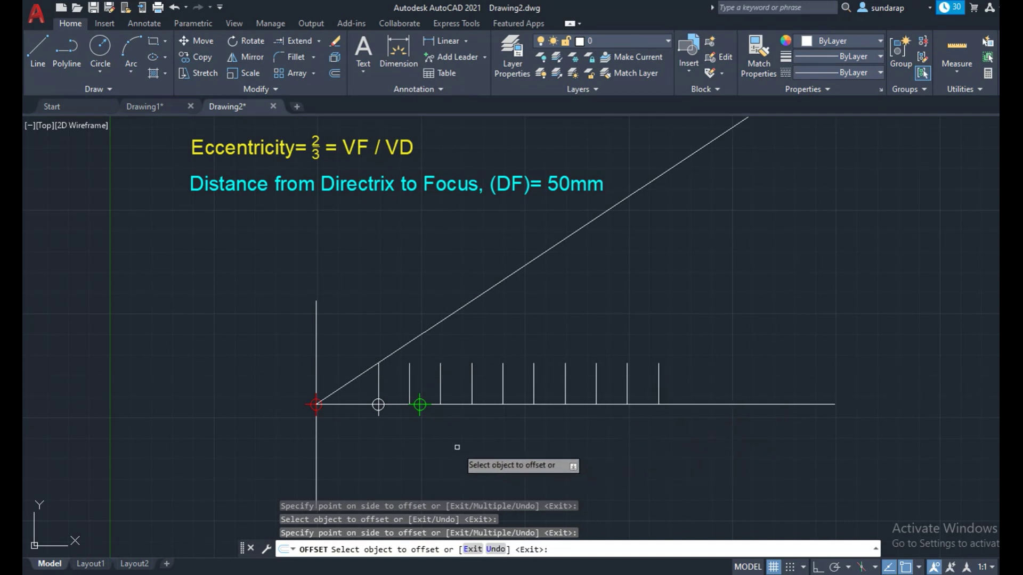
{"action": "key", "text": "Escape"}
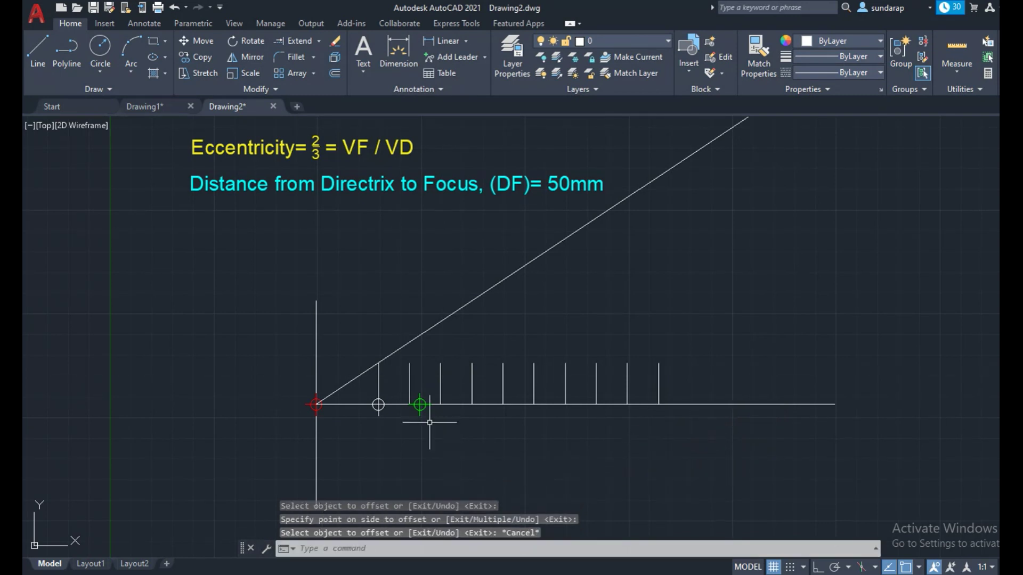
Extend all nine new vertical lines up to the inclined line
{"action": "left_click", "coordinate": [289, 40]}
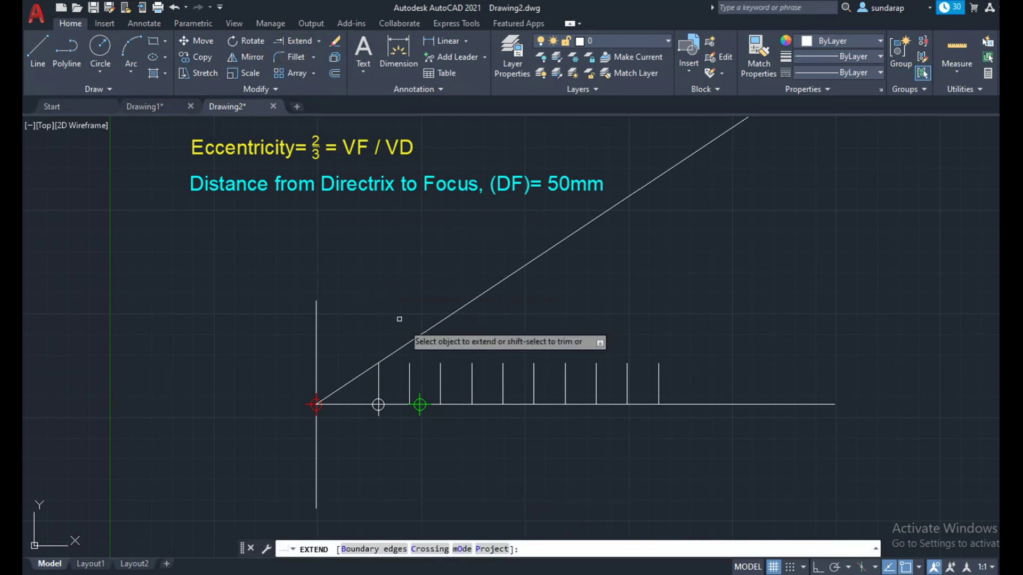
{"action": "left_click", "coordinate": [409, 370]}
{"action": "left_click", "coordinate": [440, 370]}
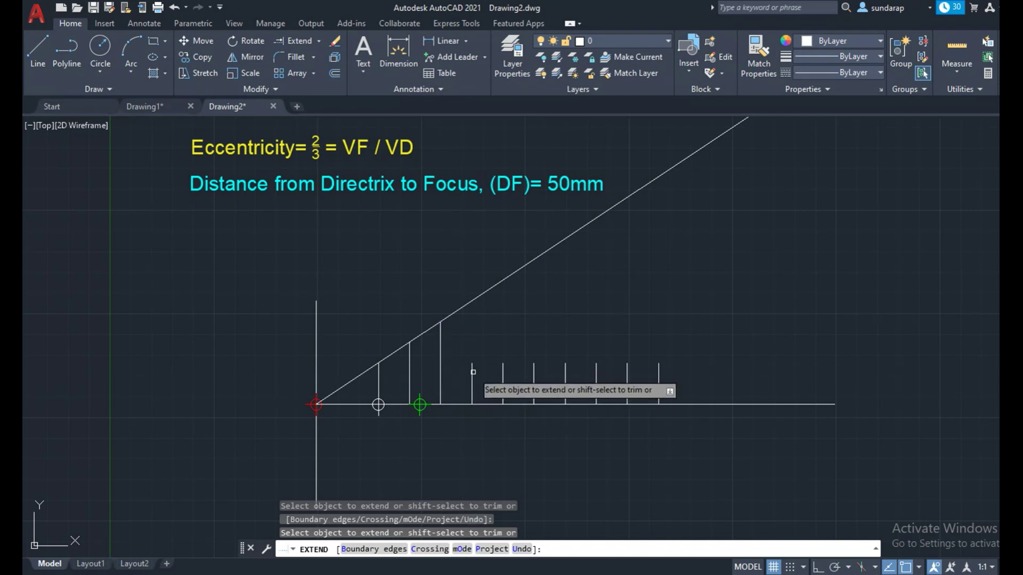
{"action": "left_click", "coordinate": [473, 370]}
{"action": "left_click", "coordinate": [503, 371]}
{"action": "left_click", "coordinate": [534, 376]}
{"action": "left_click", "coordinate": [565, 376]}
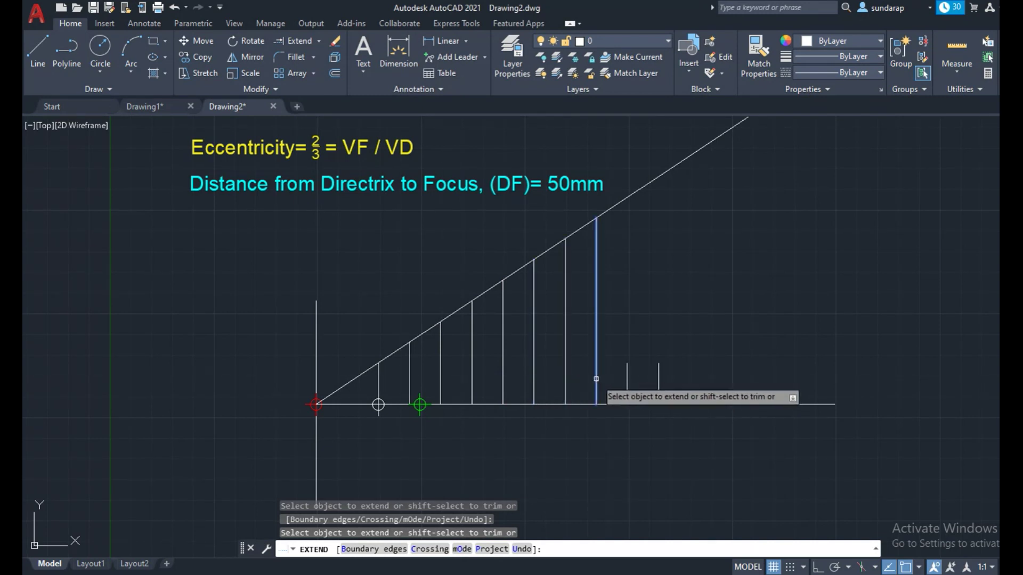
{"action": "left_click", "coordinate": [596, 376]}
{"action": "left_click", "coordinate": [628, 375]}
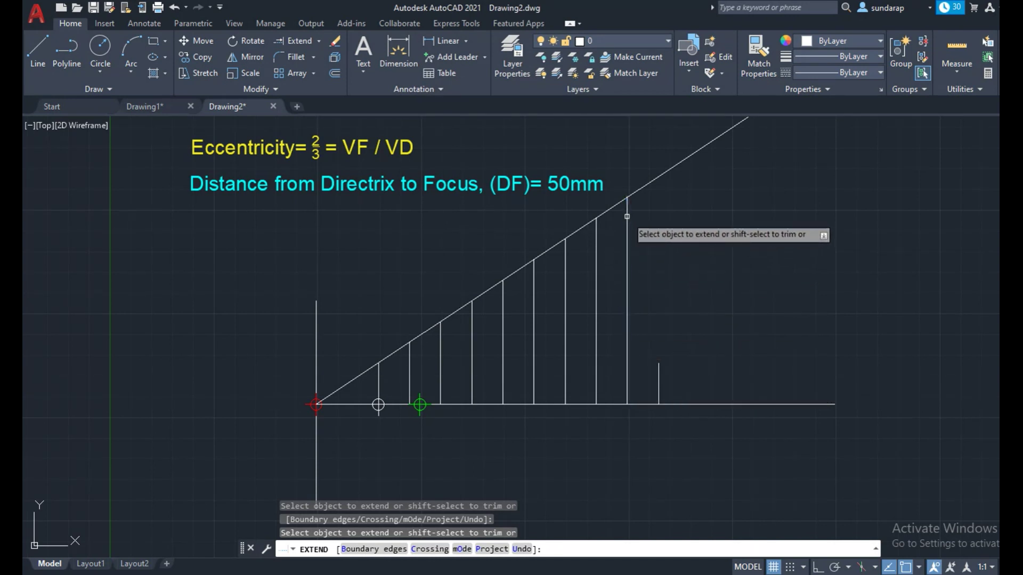
{"action": "left_click", "coordinate": [659, 373]}
{"action": "key", "text": "Escape"}
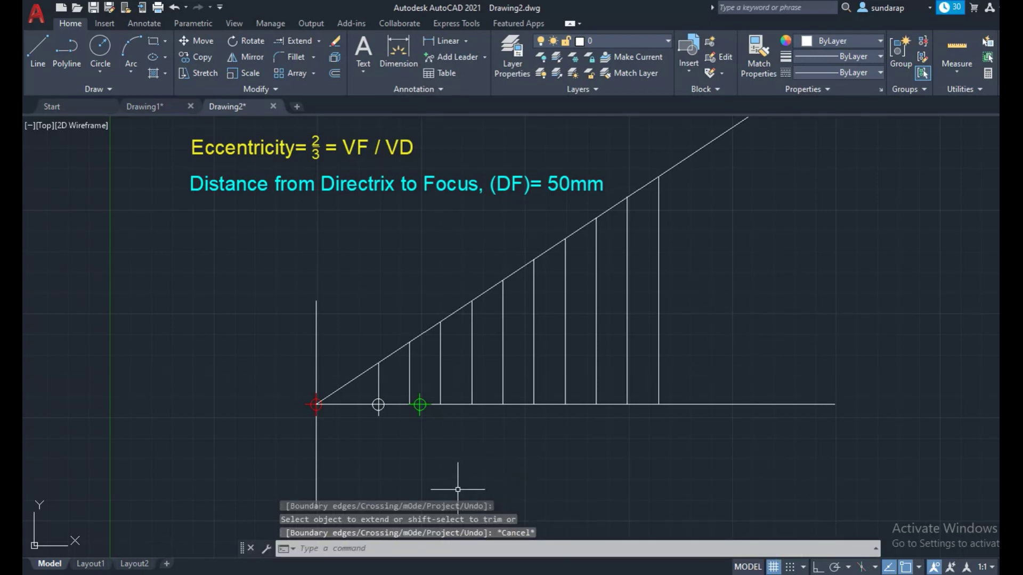
Draw a circle with radius equal to the first vertical line and move its centre onto focus F
{"action": "left_click", "coordinate": [88, 44]}
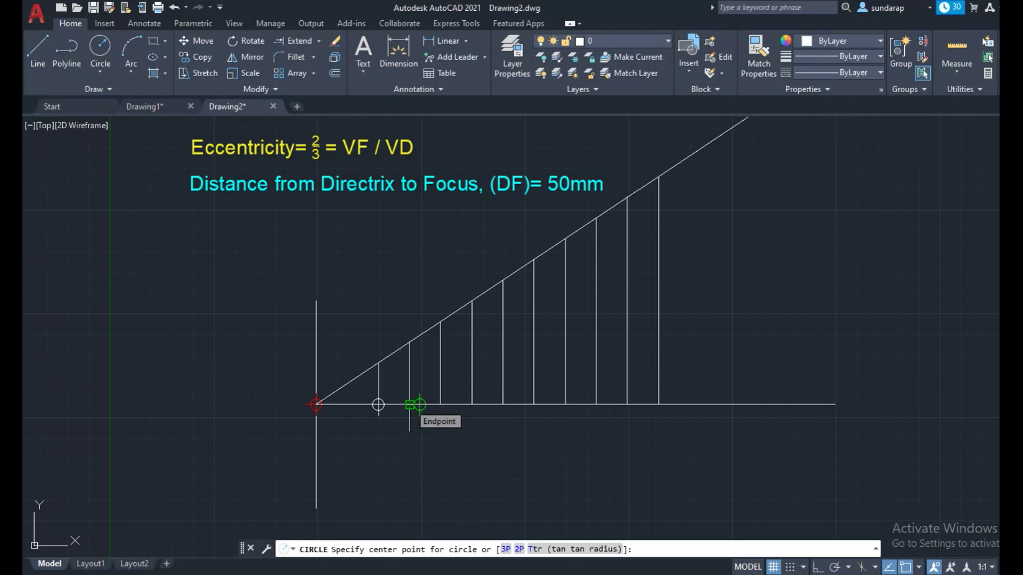
{"action": "left_click", "coordinate": [420, 405]}
{"action": "left_click", "coordinate": [409, 343]}
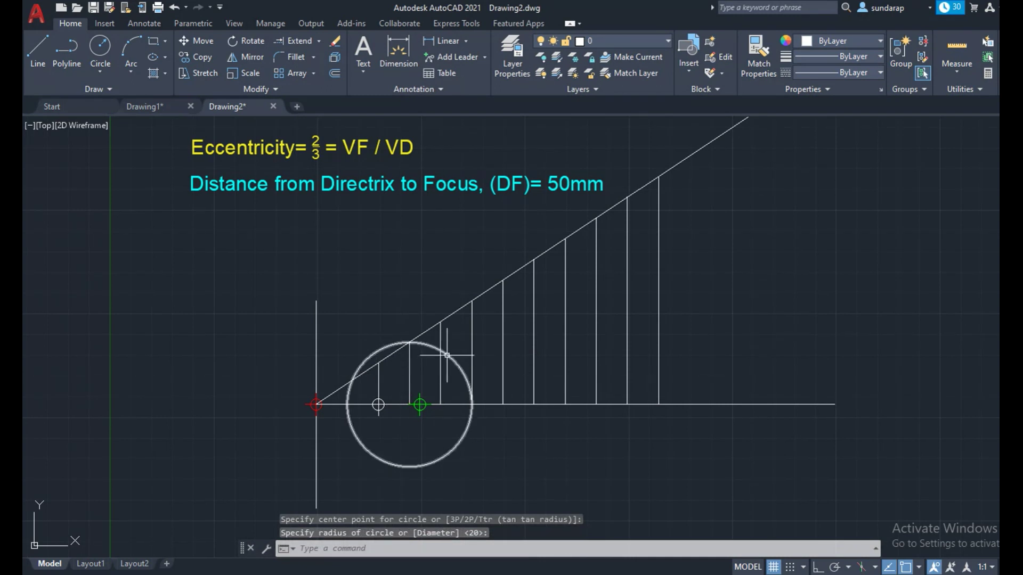
{"action": "left_click", "coordinate": [467, 383]}
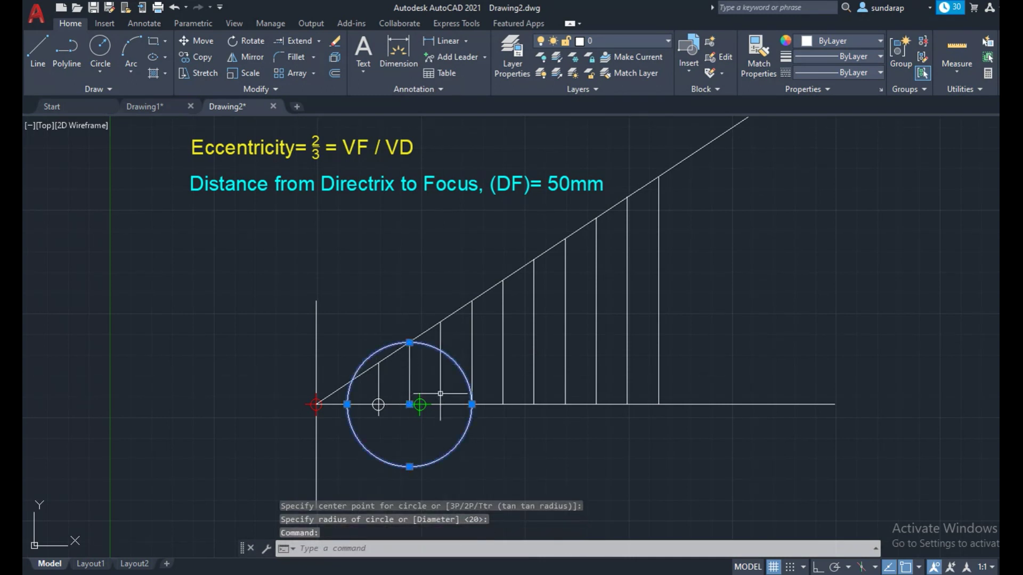
{"action": "left_click", "coordinate": [409, 404]}
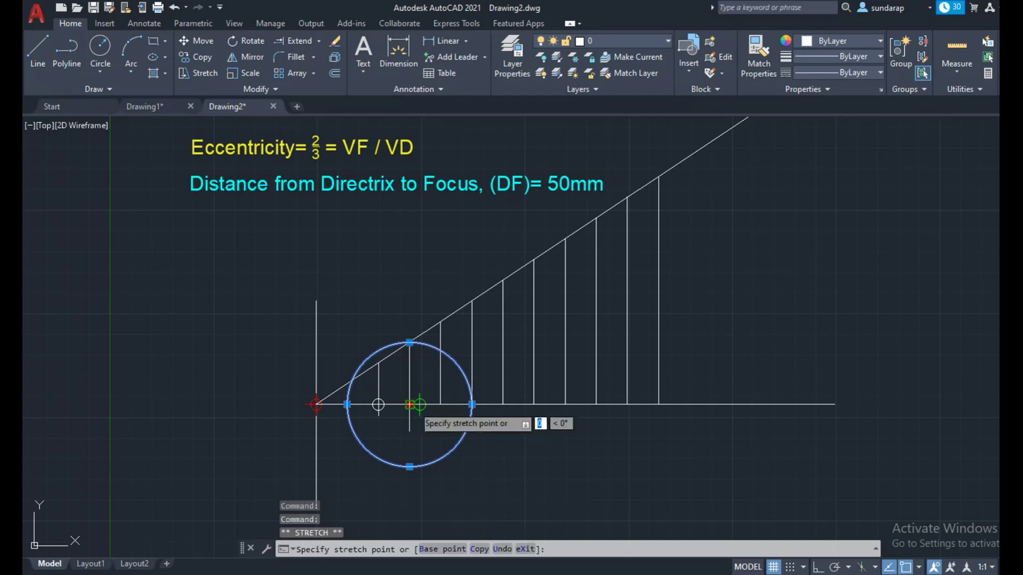
{"action": "scroll", "coordinate": [420, 404], "scroll_direction": "up", "scroll_amount": 4}
{"action": "left_click", "coordinate": [423, 407]}
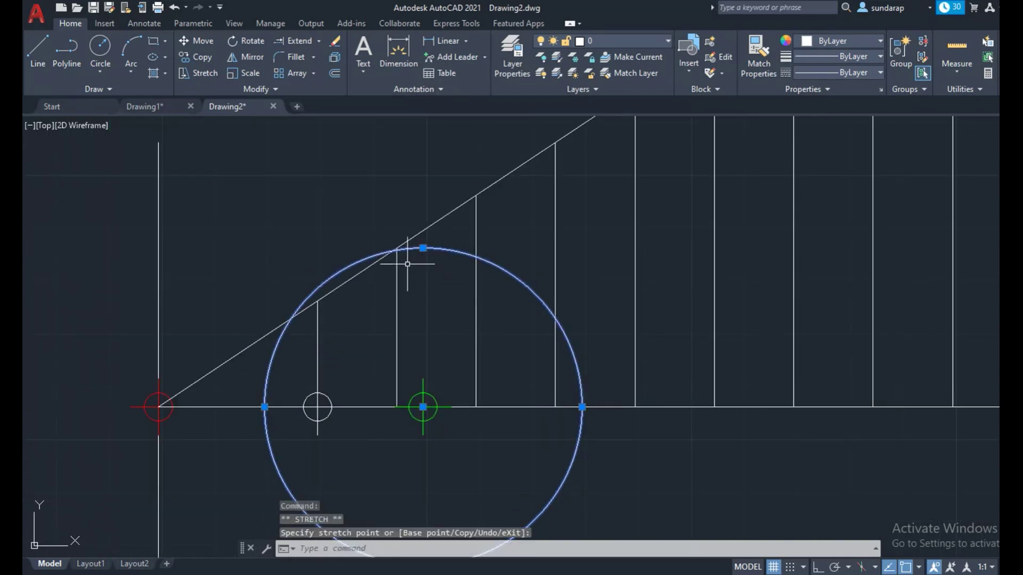
Place an ellipse point where the circle crosses the vertical line, then erase the circle
{"action": "scroll", "coordinate": [408, 263], "scroll_direction": "up", "scroll_amount": 4}
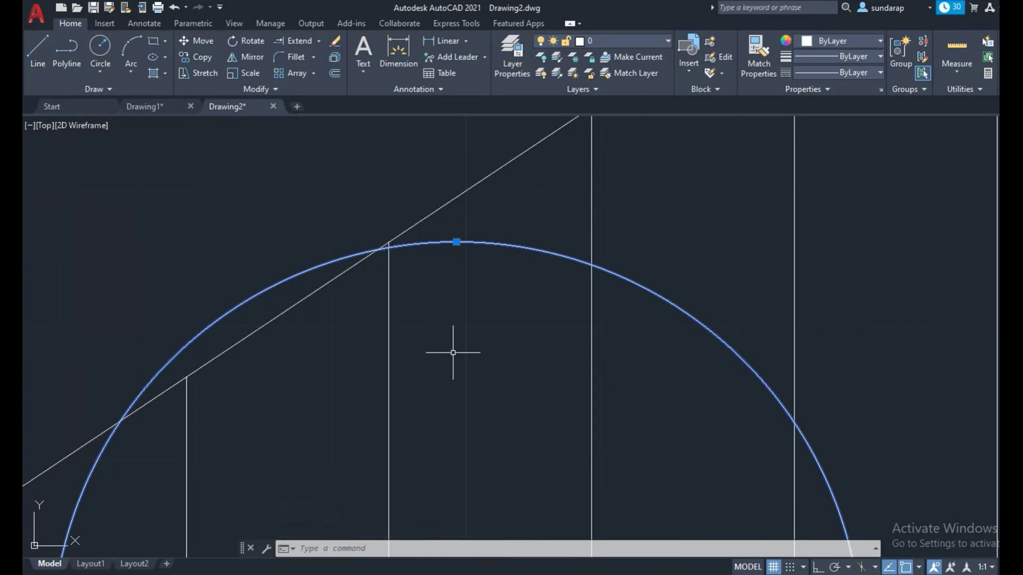
{"action": "type", "text": "t"}
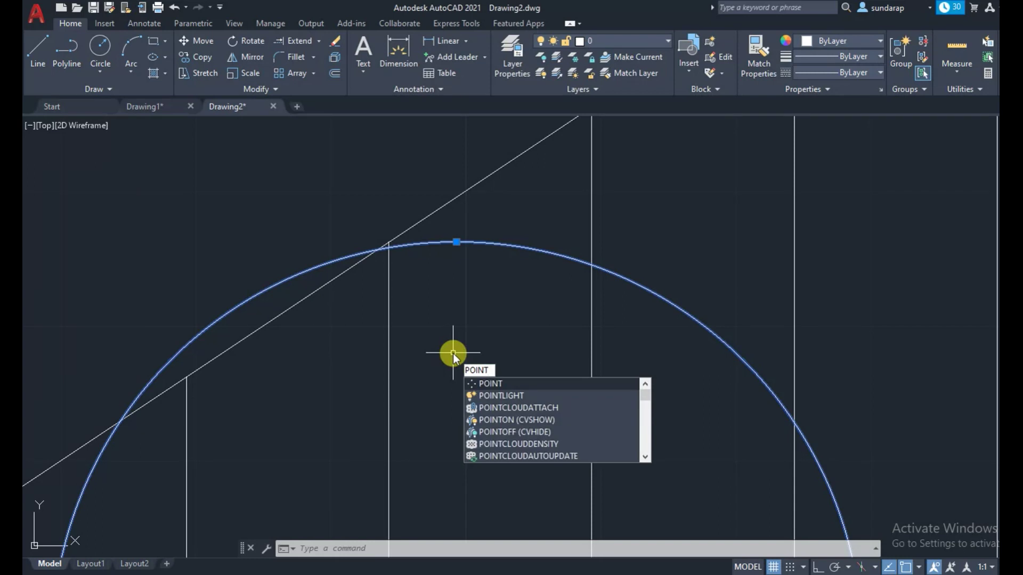
{"action": "key", "text": "Return"}
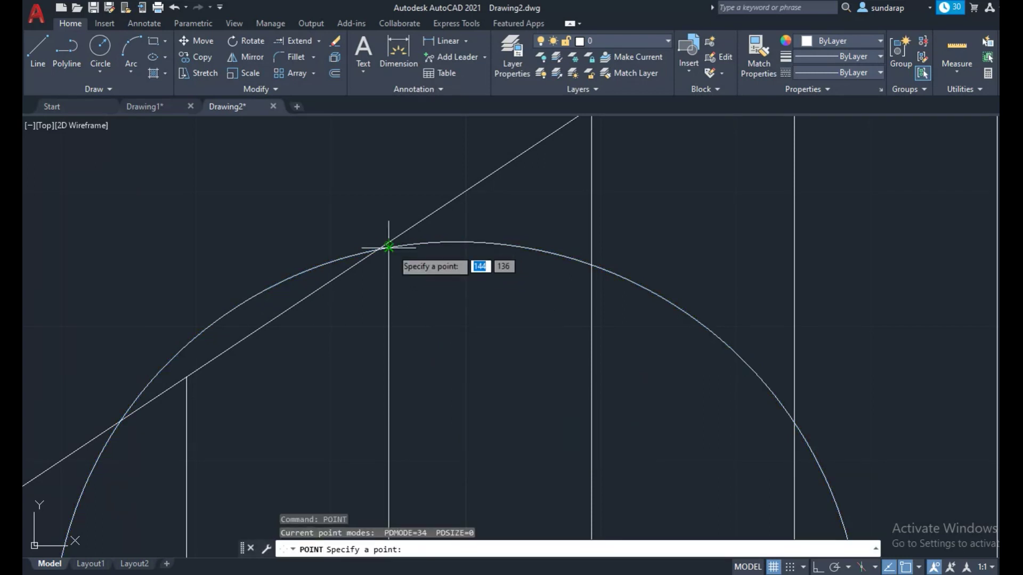
{"action": "left_click", "coordinate": [388, 248]}
{"action": "scroll", "coordinate": [389, 248], "scroll_direction": "down", "scroll_amount": 3}
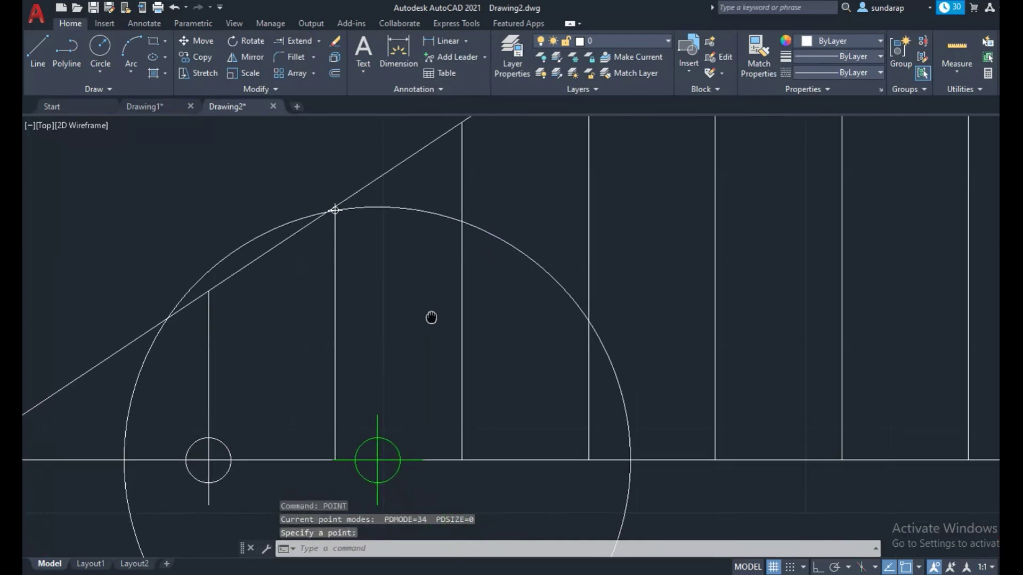
{"action": "scroll", "coordinate": [349, 255], "scroll_direction": "down", "scroll_amount": 2}
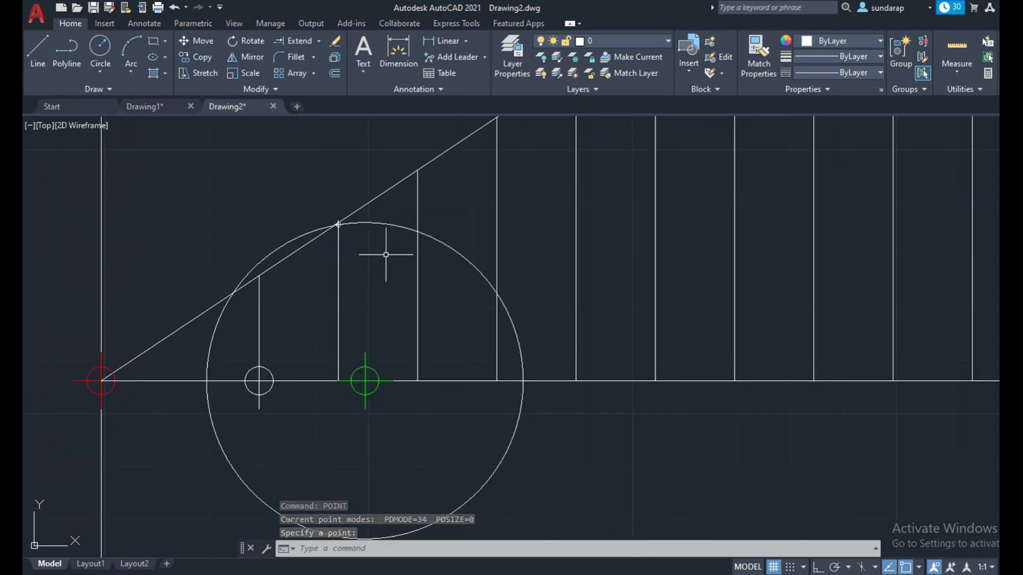
{"action": "left_click_drag", "start_coordinate": [389, 257], "coordinate": [372, 321]}
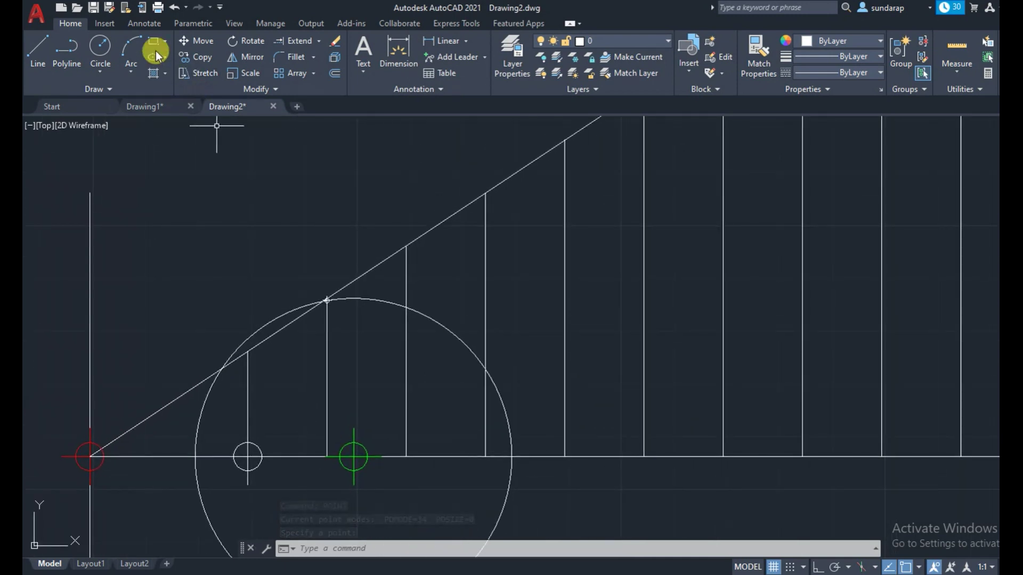
{"action": "left_click", "coordinate": [449, 328]}
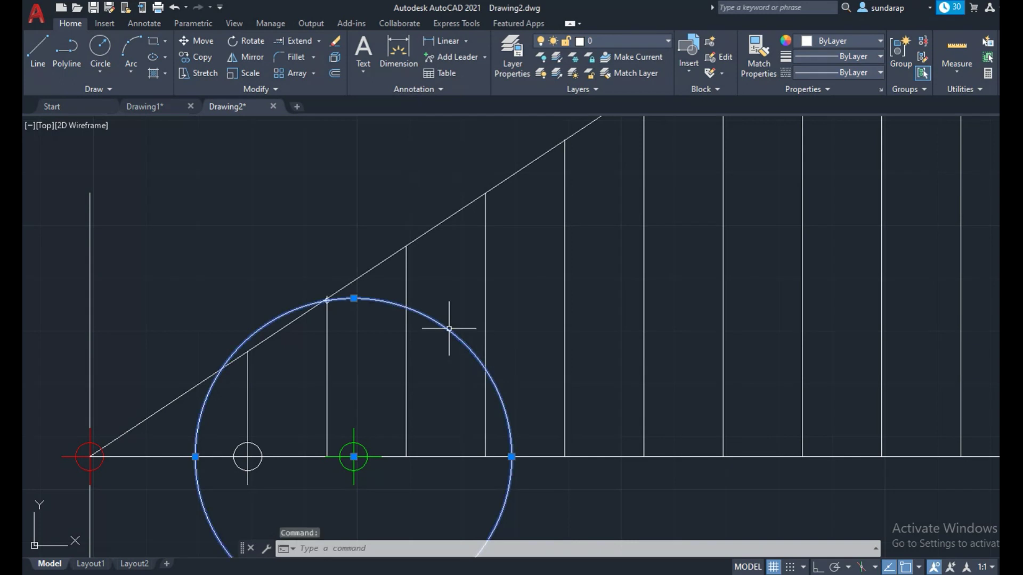
{"action": "key", "text": "Delete"}
Draw a circle sized to the next vertical line and recentre it on focus F
{"action": "left_click", "coordinate": [97, 47]}
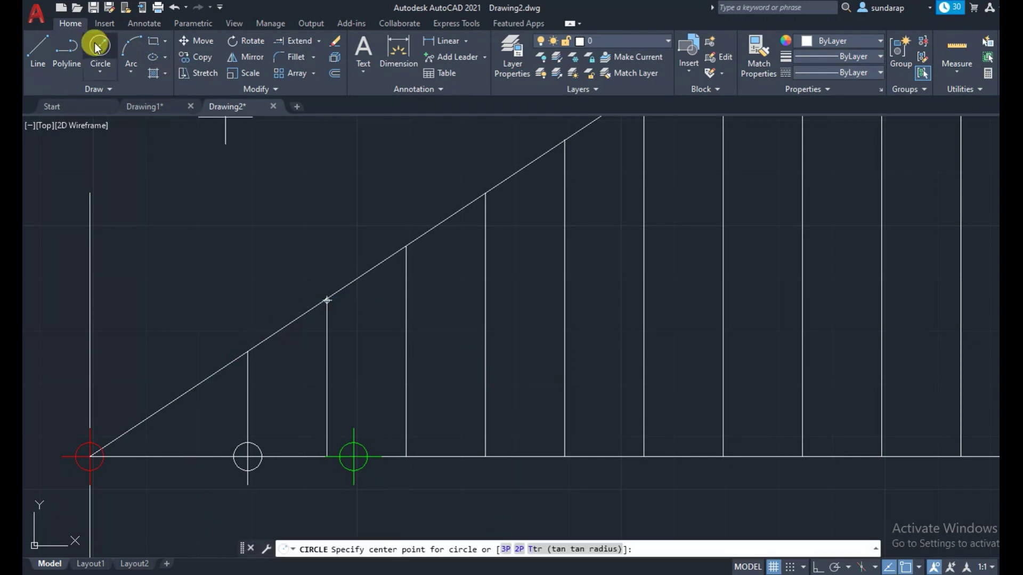
{"action": "left_click", "coordinate": [406, 456]}
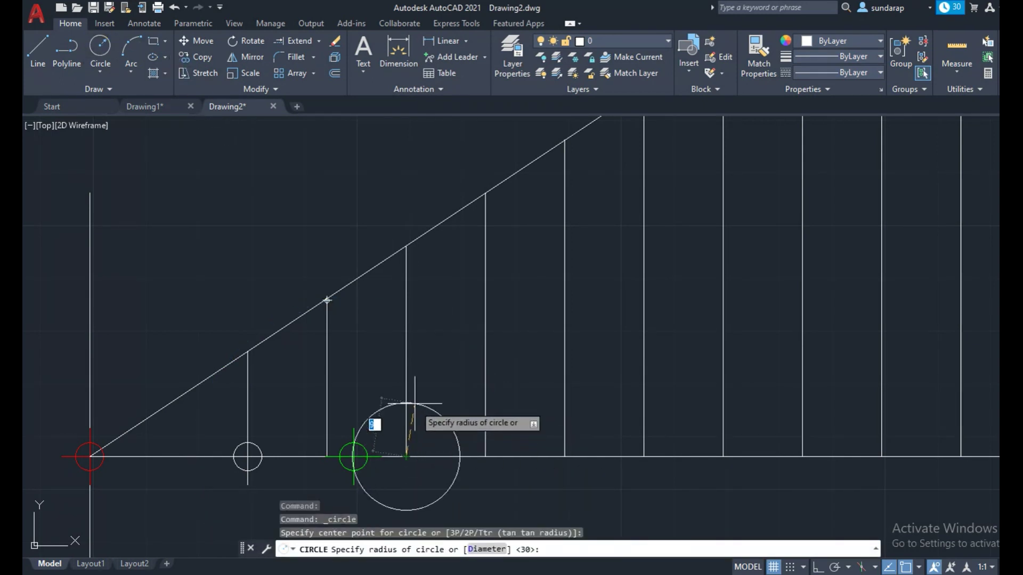
{"action": "left_click", "coordinate": [406, 245]}
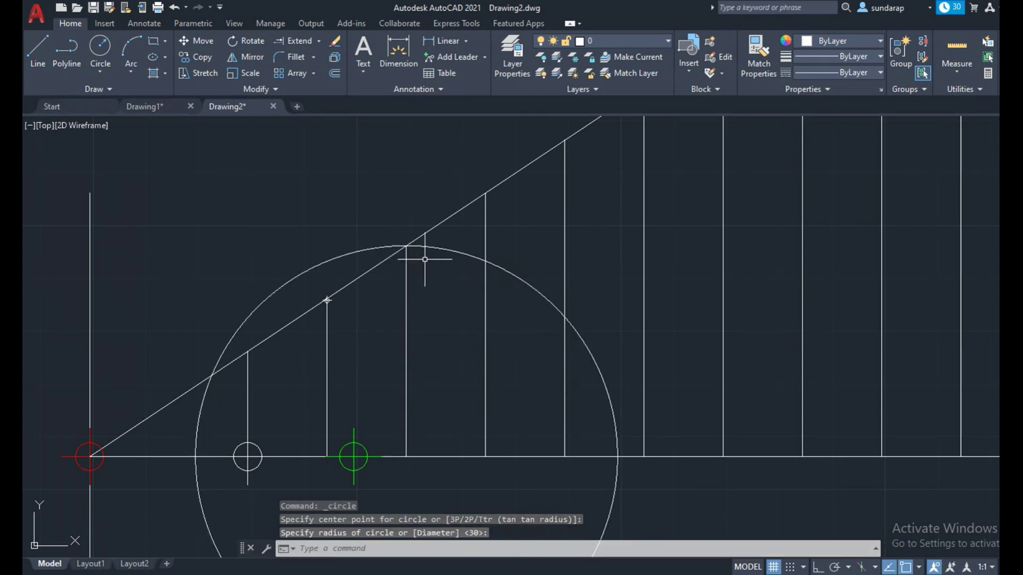
{"action": "left_click", "coordinate": [442, 249]}
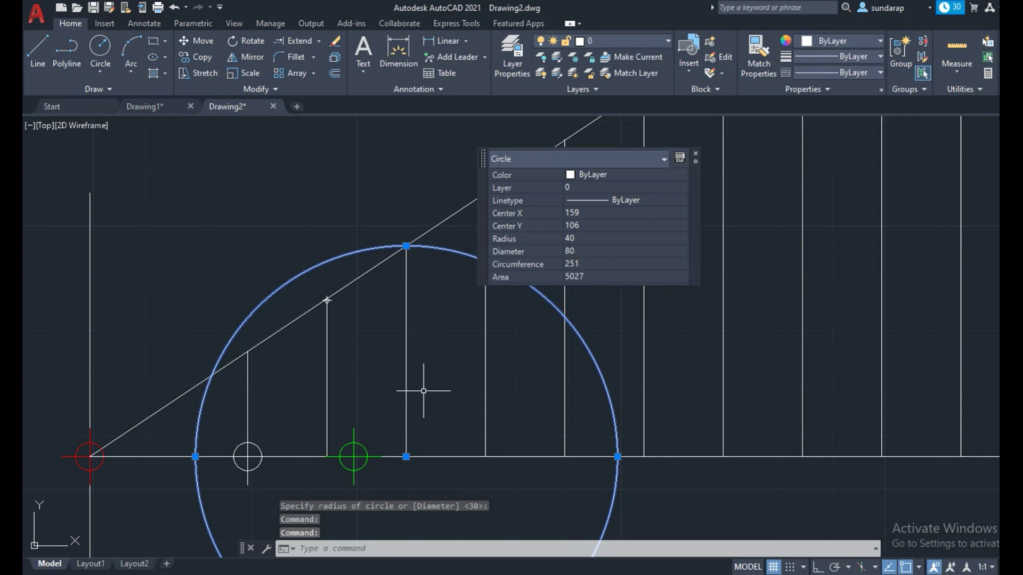
{"action": "left_click", "coordinate": [405, 456]}
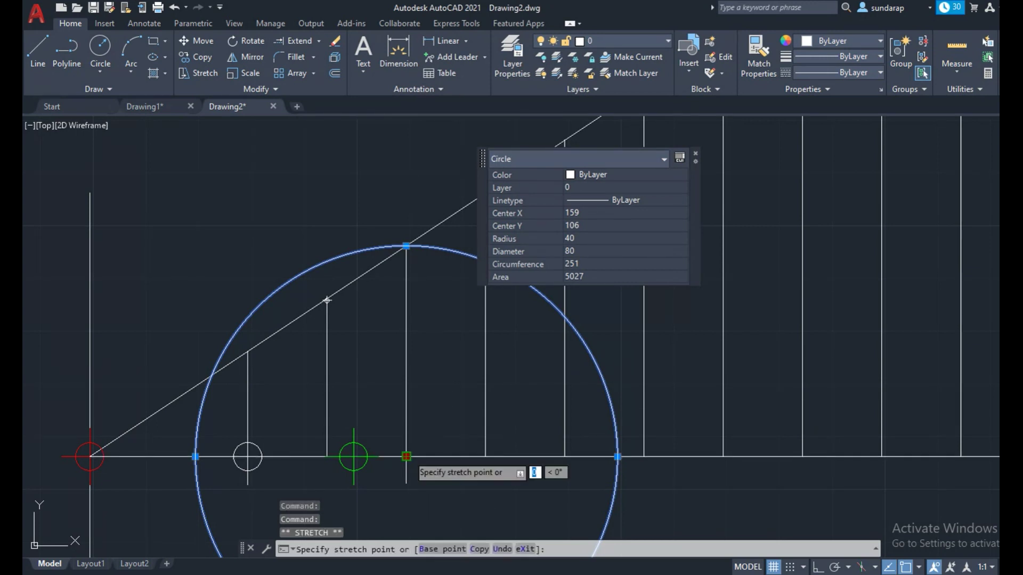
{"action": "left_click", "coordinate": [354, 456]}
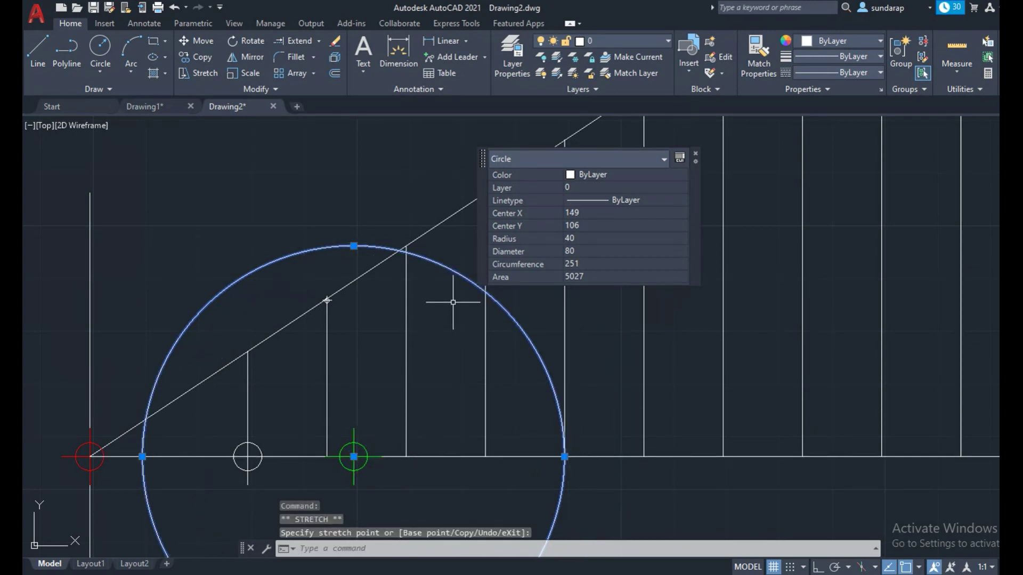
{"action": "left_click", "coordinate": [694, 154]}
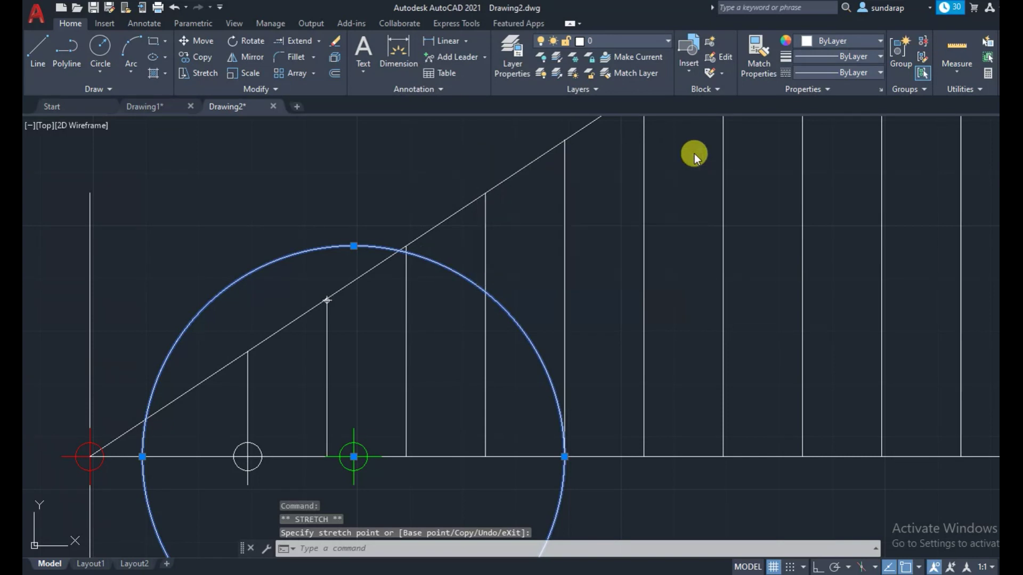
Mark the next ellipse point where this circle crosses its vertical line
{"action": "left_click", "coordinate": [550, 233]}
{"action": "type", "text": "point"}
{"action": "key", "text": "Return"}
{"action": "left_click", "coordinate": [405, 251]}
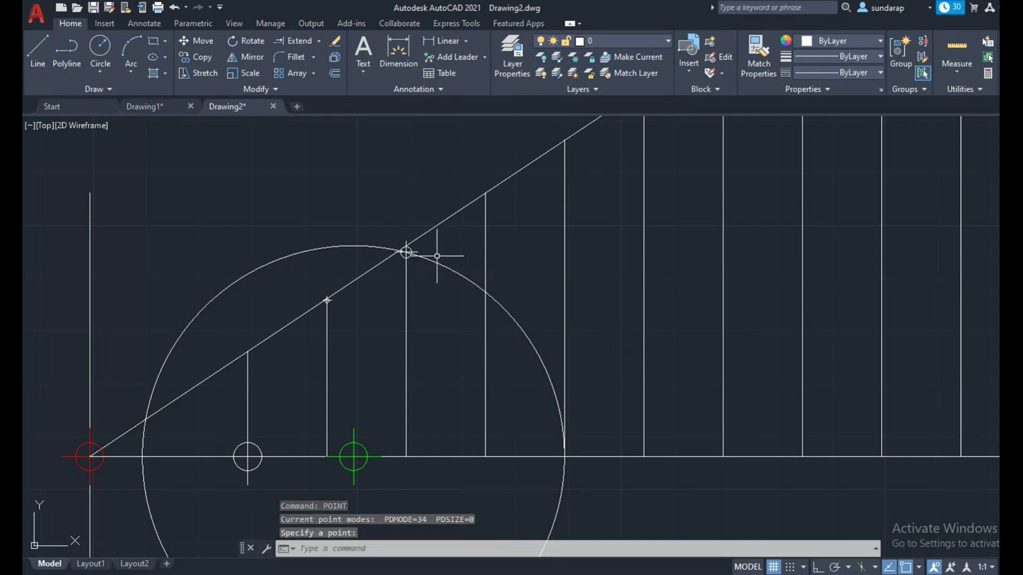